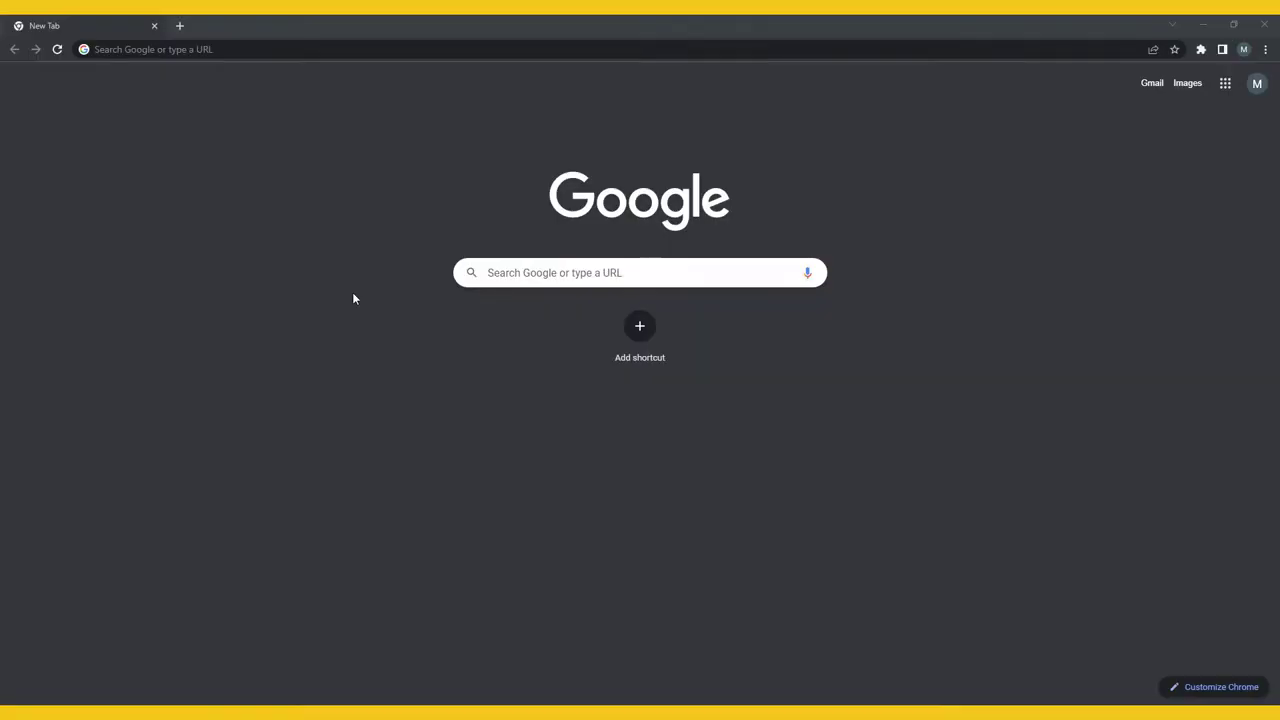
# - Search the web for "google slides" and open the official Google Slides site
pyautogui.click(493, 272)
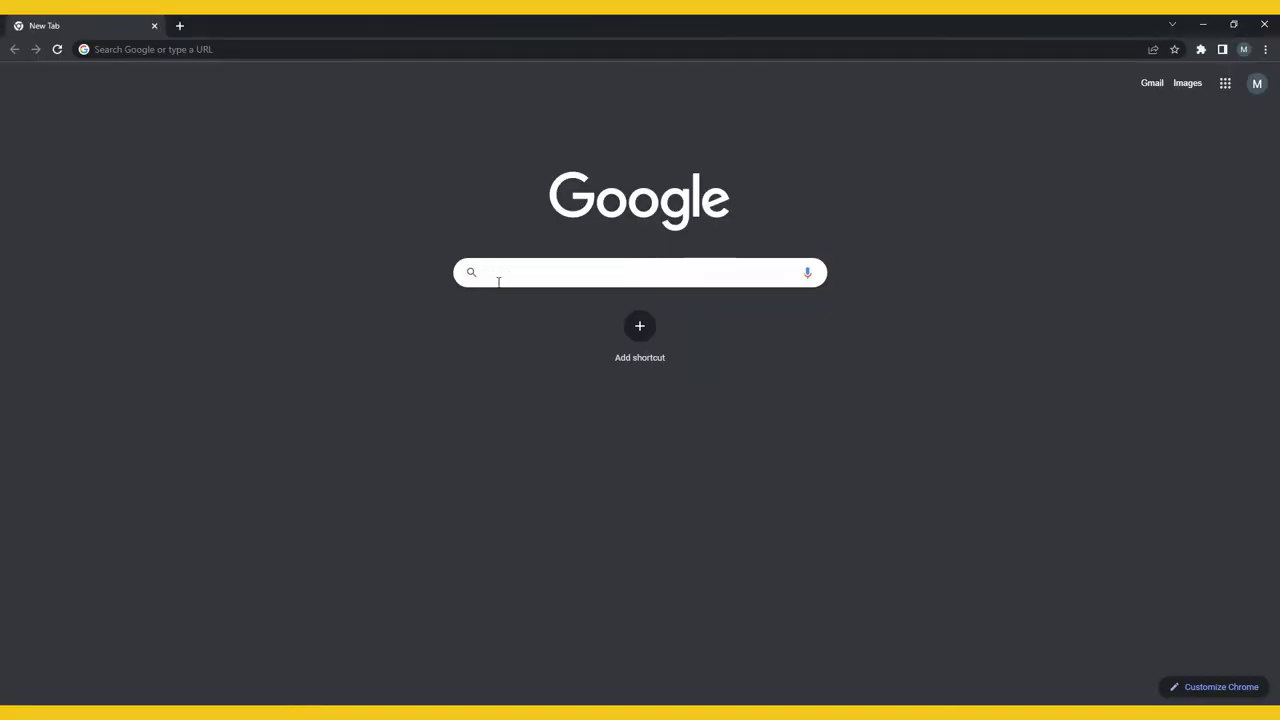
pyautogui.write('google slides')
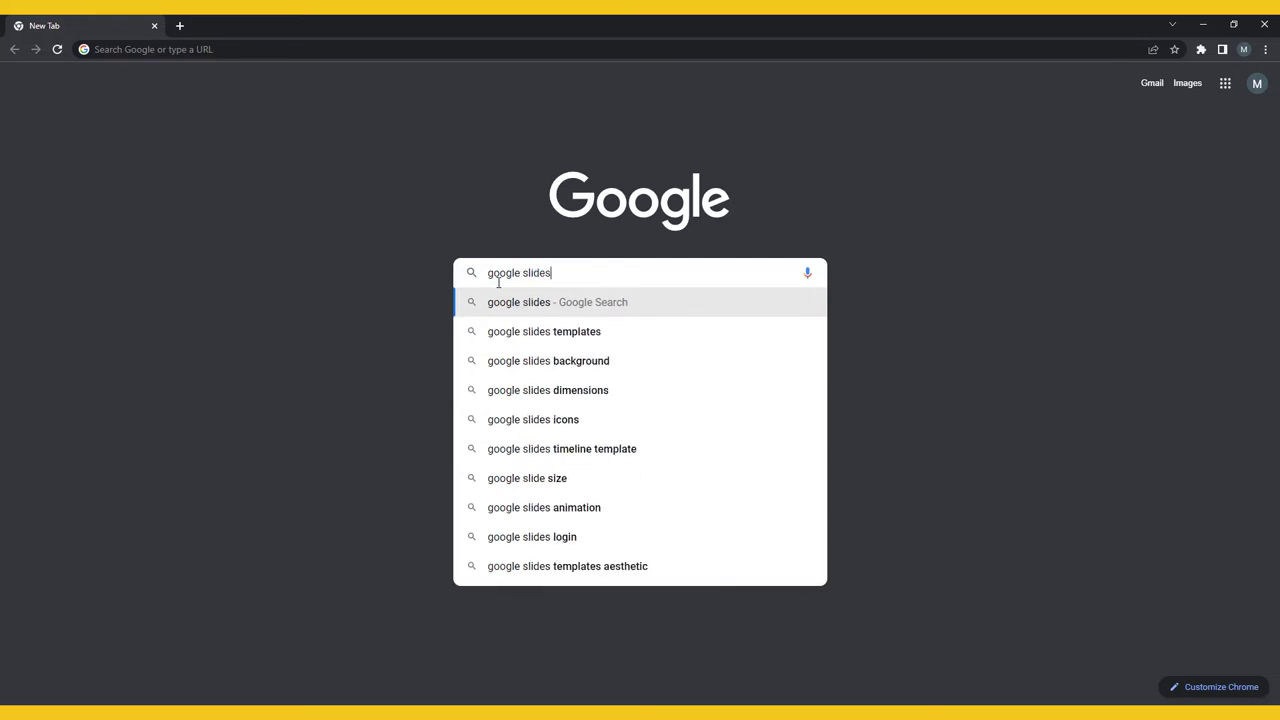
pyautogui.press('Return')
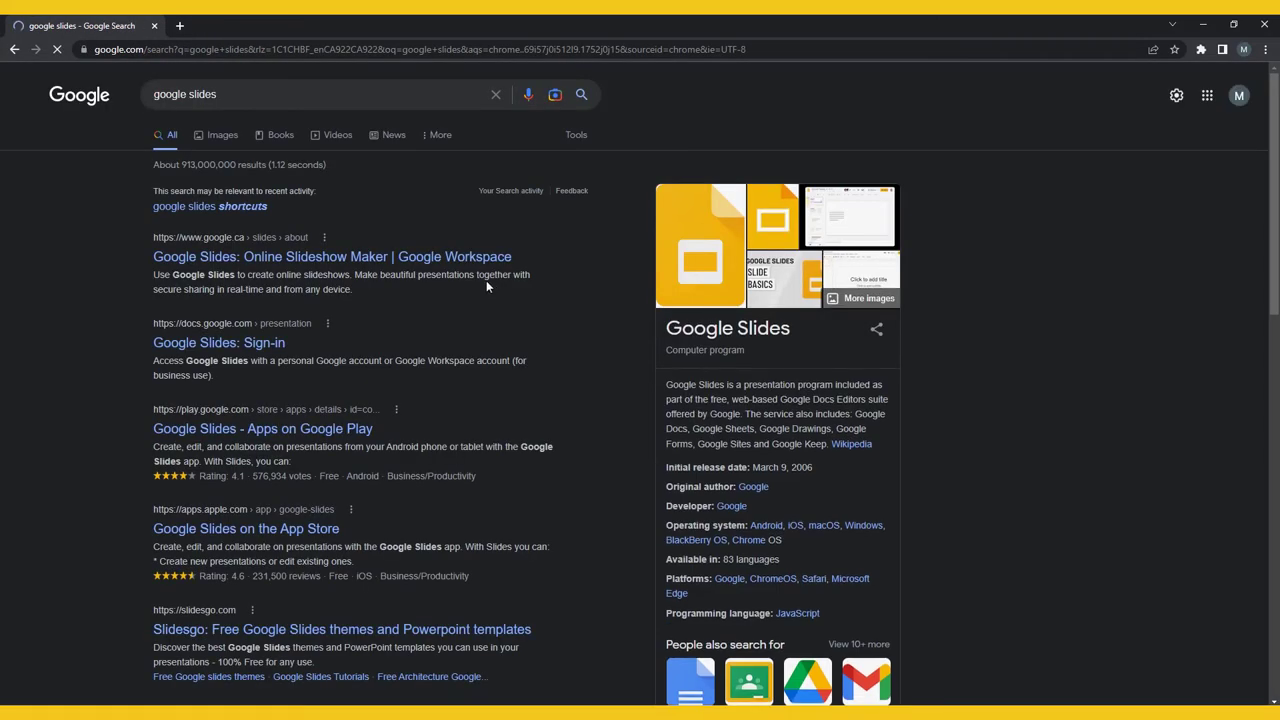
pyautogui.click(404, 261)
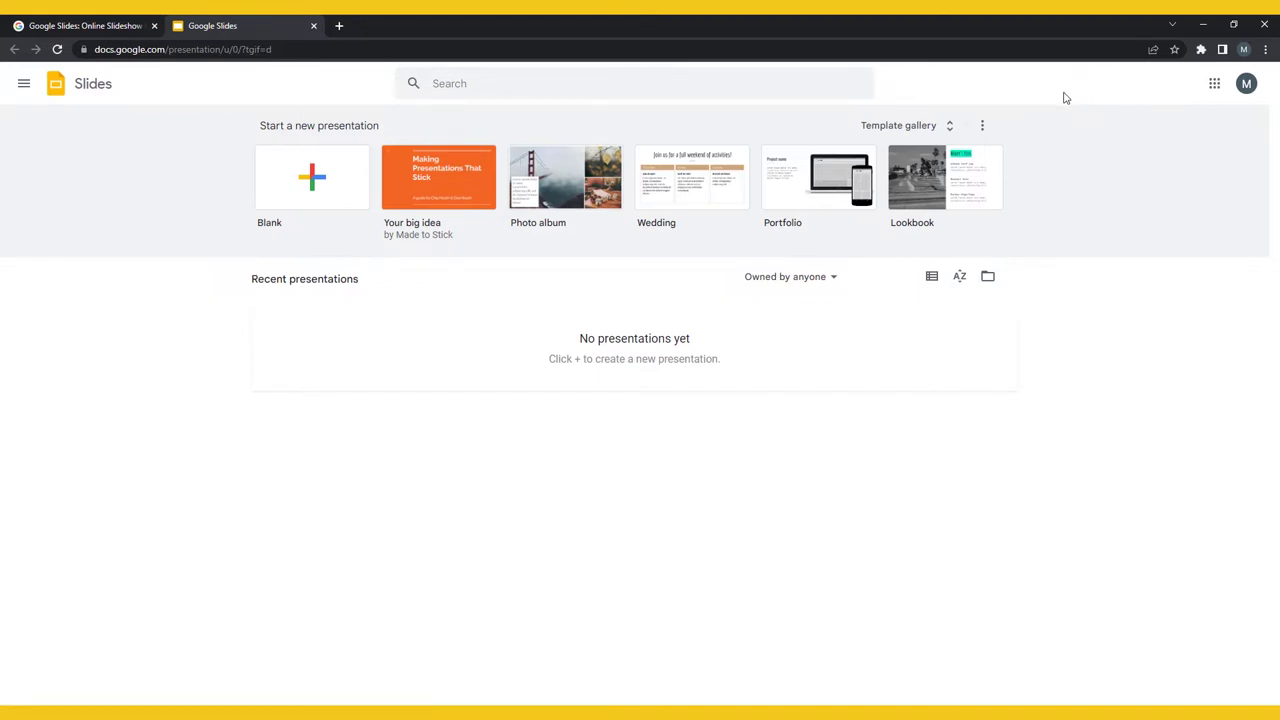
# - Create a new presentation from the Prototyping presentation template in the Work section of the template gallery
pyautogui.click(910, 125)
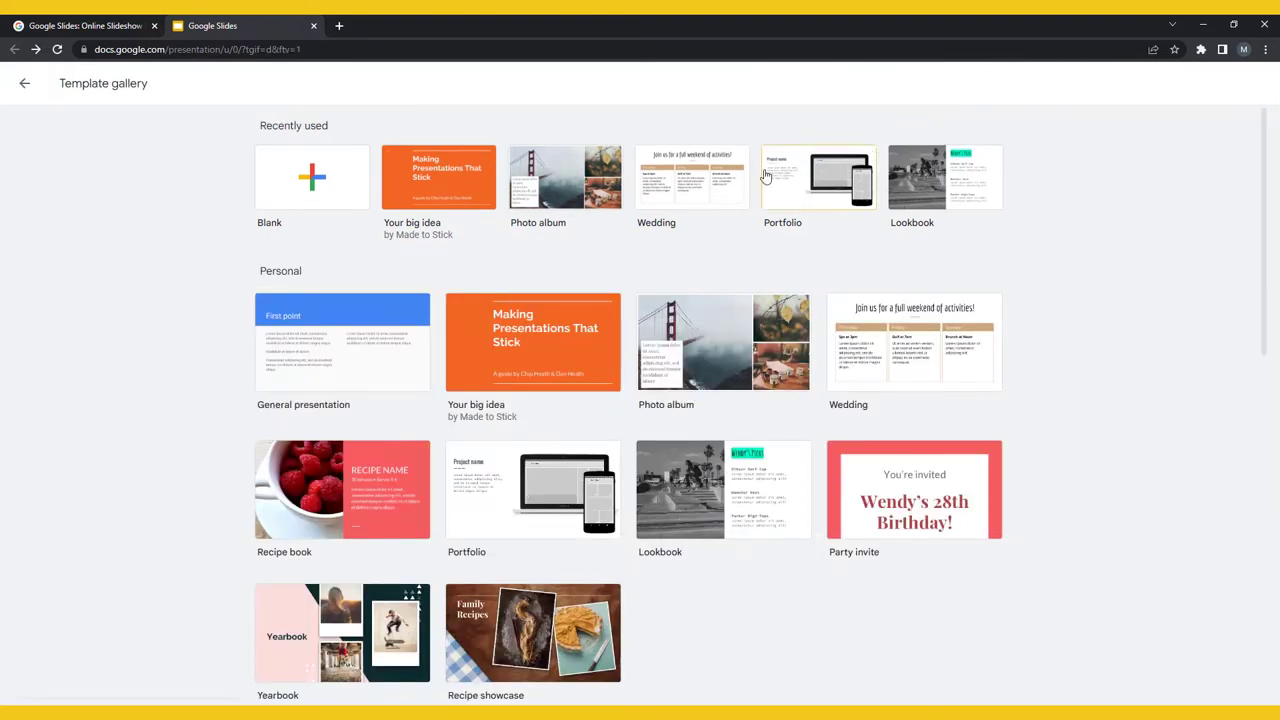
pyautogui.scroll(-1, 765, 175)
pyautogui.scroll(-2, 765, 175)
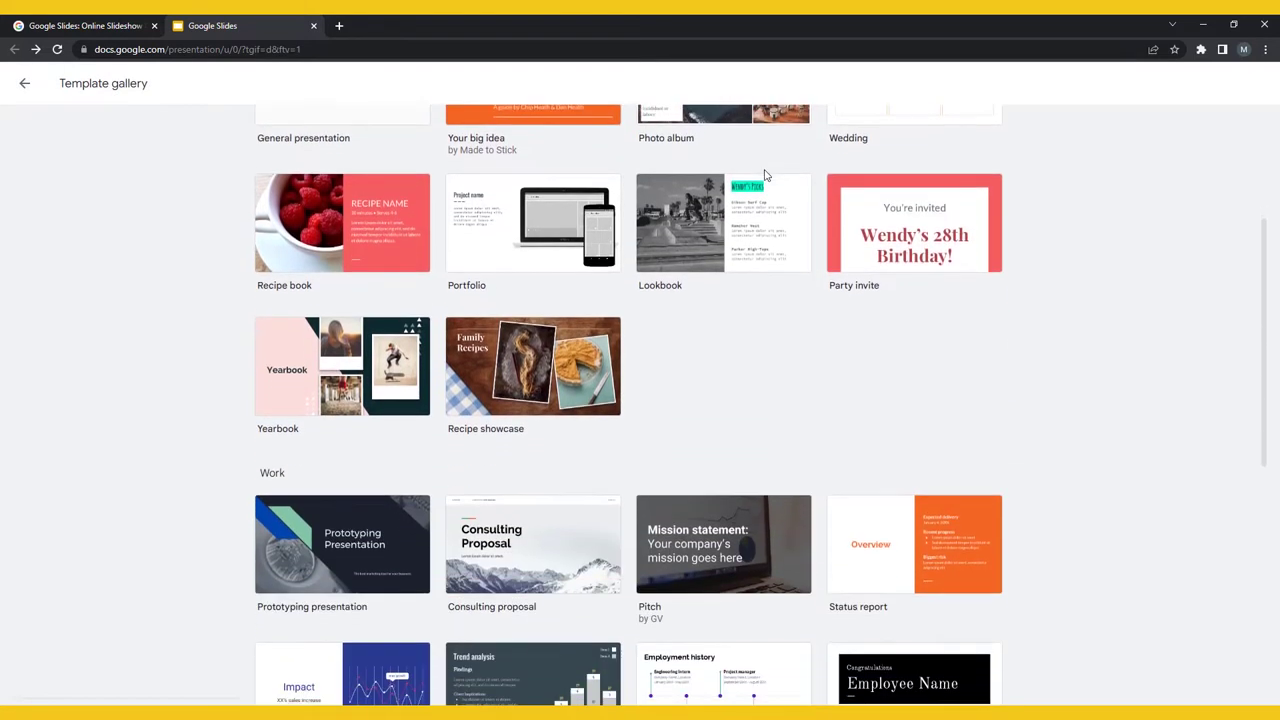
pyautogui.scroll(-3, 765, 175)
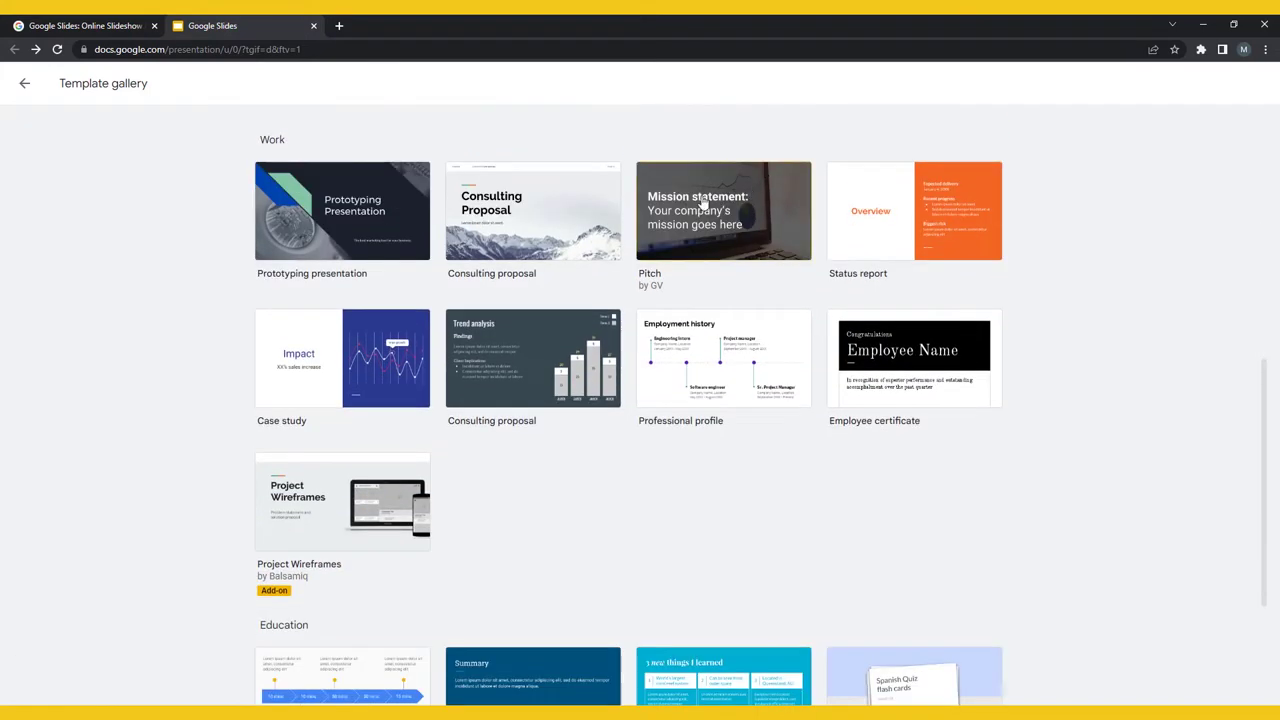
pyautogui.click(391, 228)
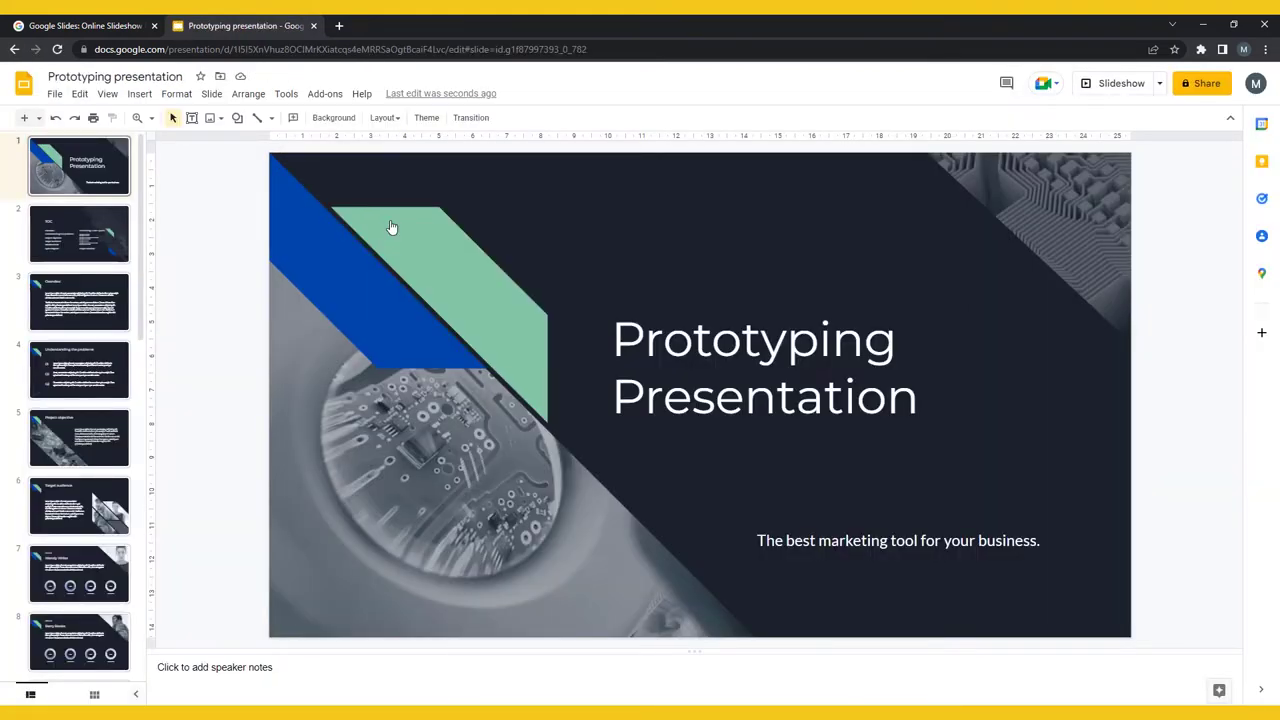
# - Try the Streamline theme on the presentation and switch it to the Focus theme
pyautogui.click(424, 118)
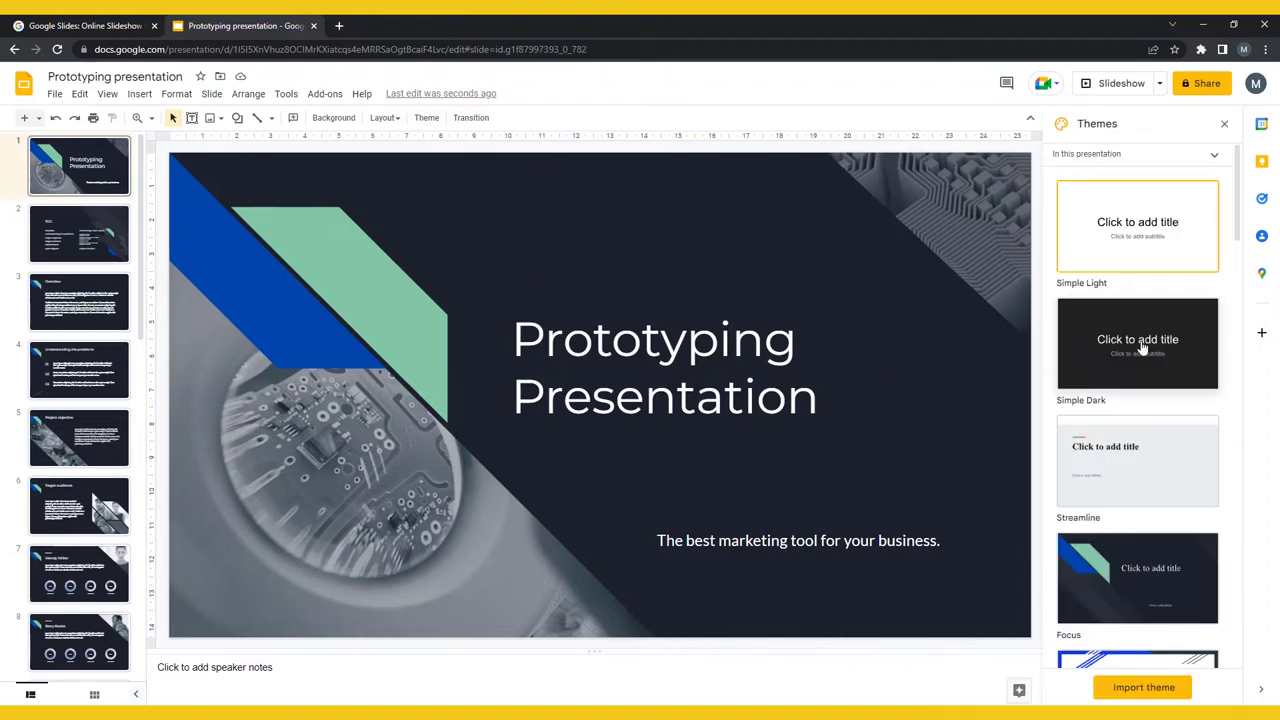
pyautogui.scroll(-1, 1140, 350)
pyautogui.click(1137, 385)
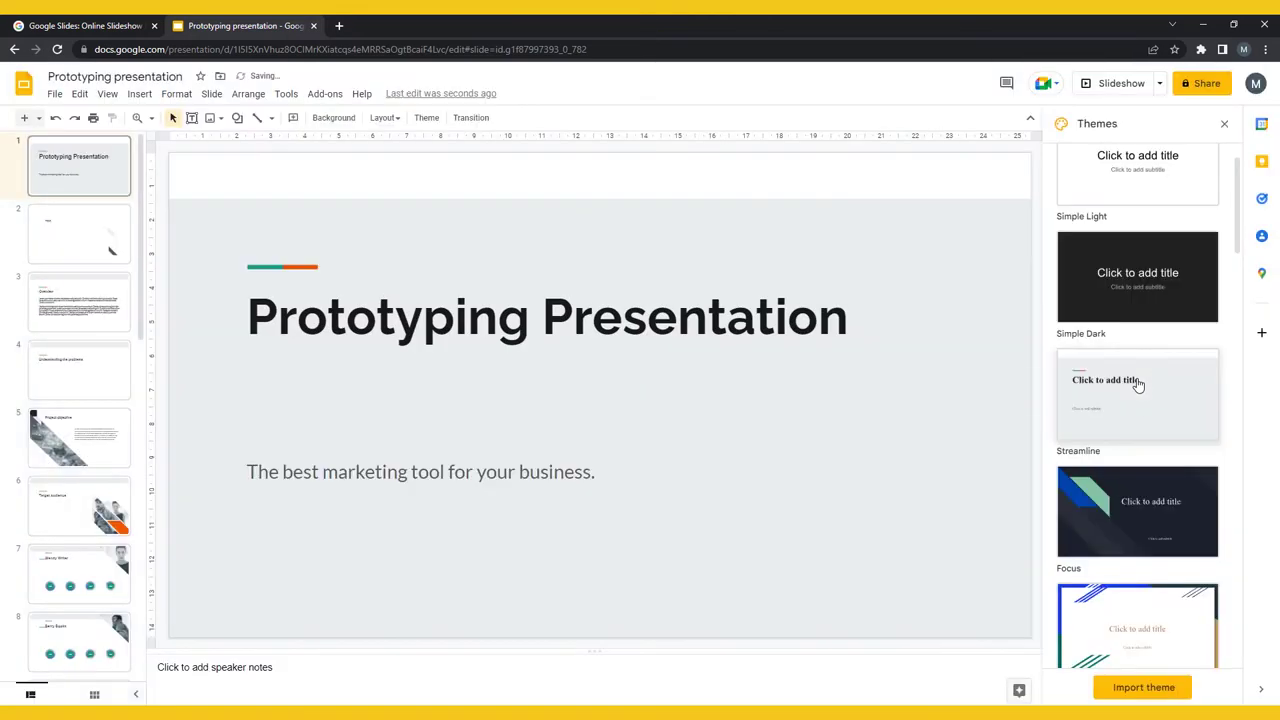
pyautogui.scroll(-1, 1138, 385)
pyautogui.click(1138, 385)
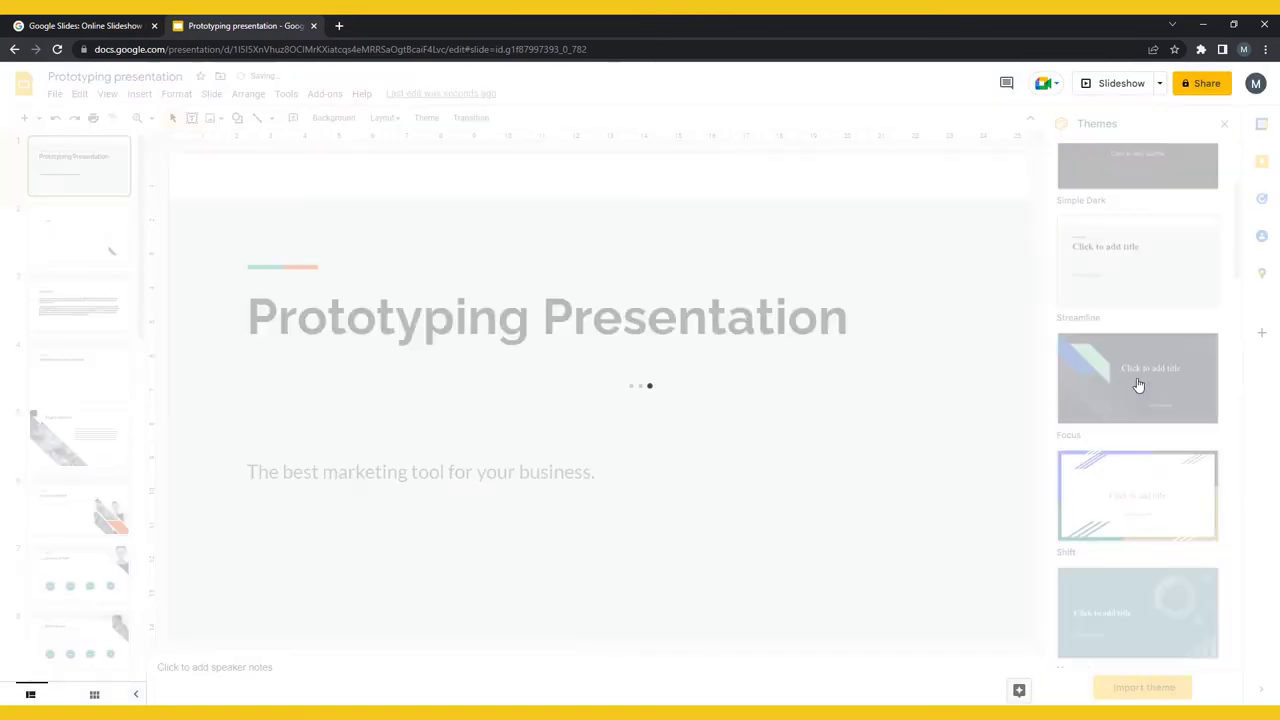
pyautogui.scroll(-2, 1140, 386)
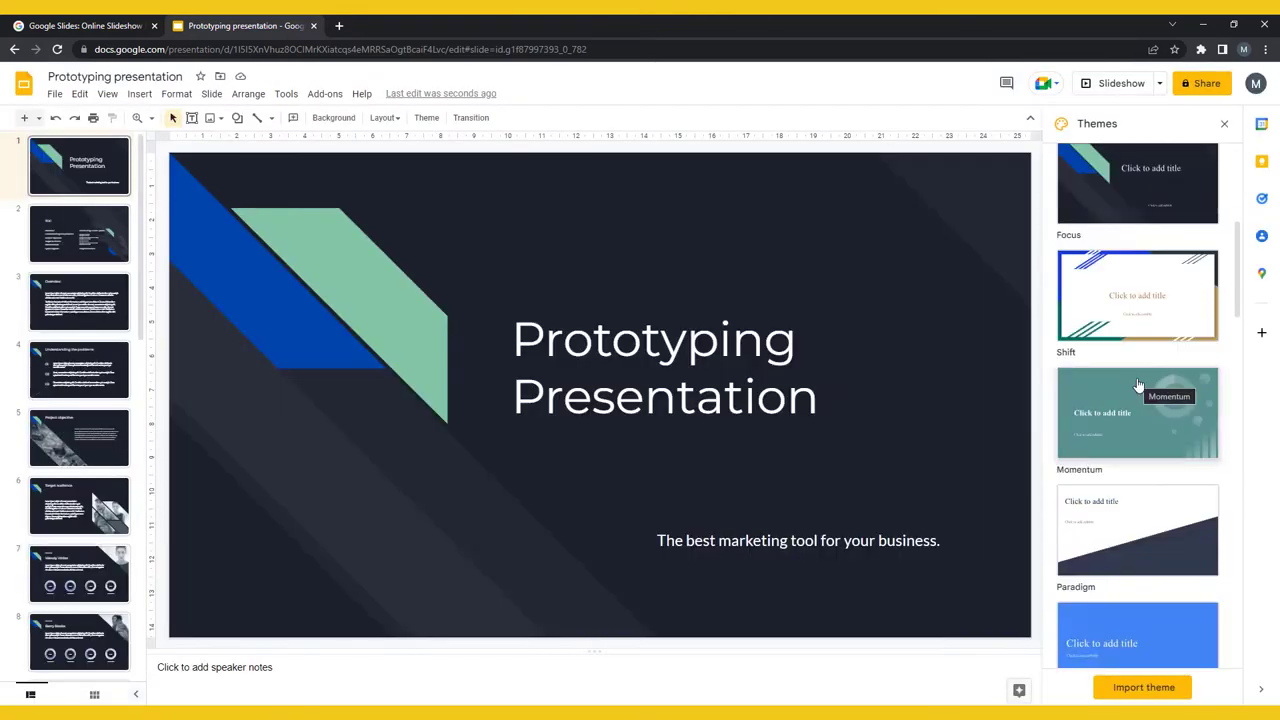
pyautogui.click(940, 364)
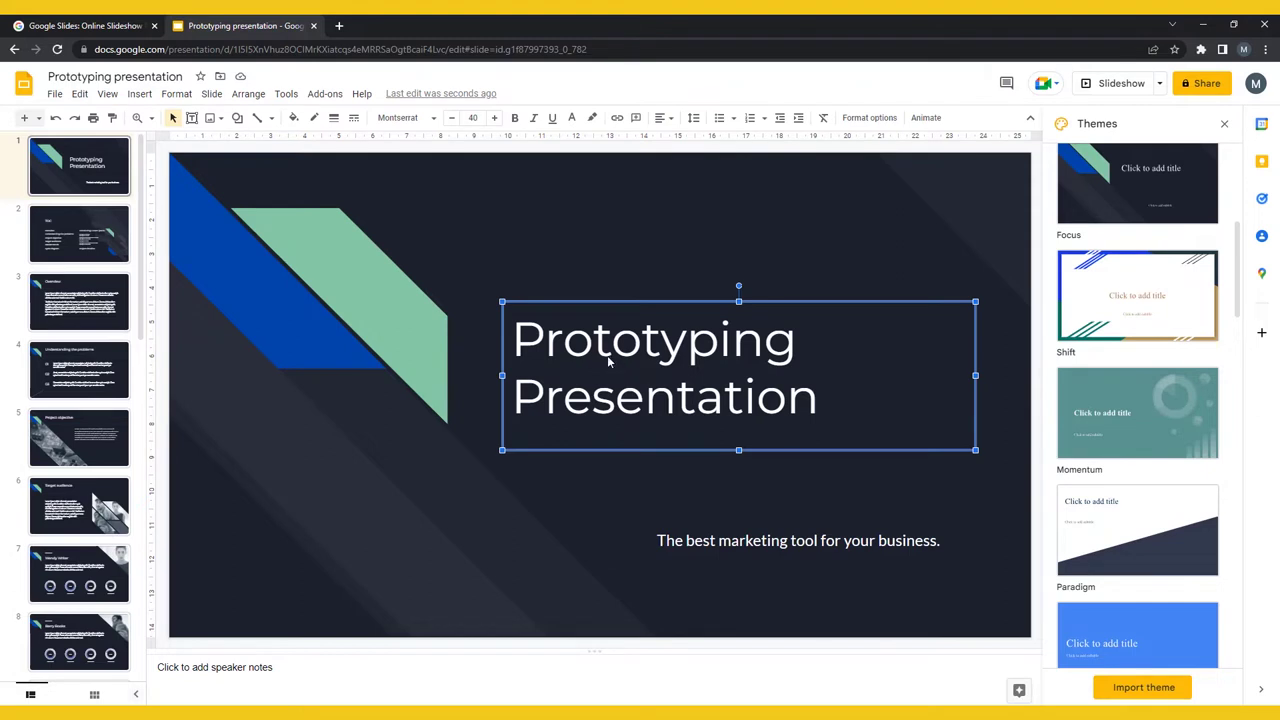
pyautogui.click(614, 340)
pyautogui.click(909, 250)
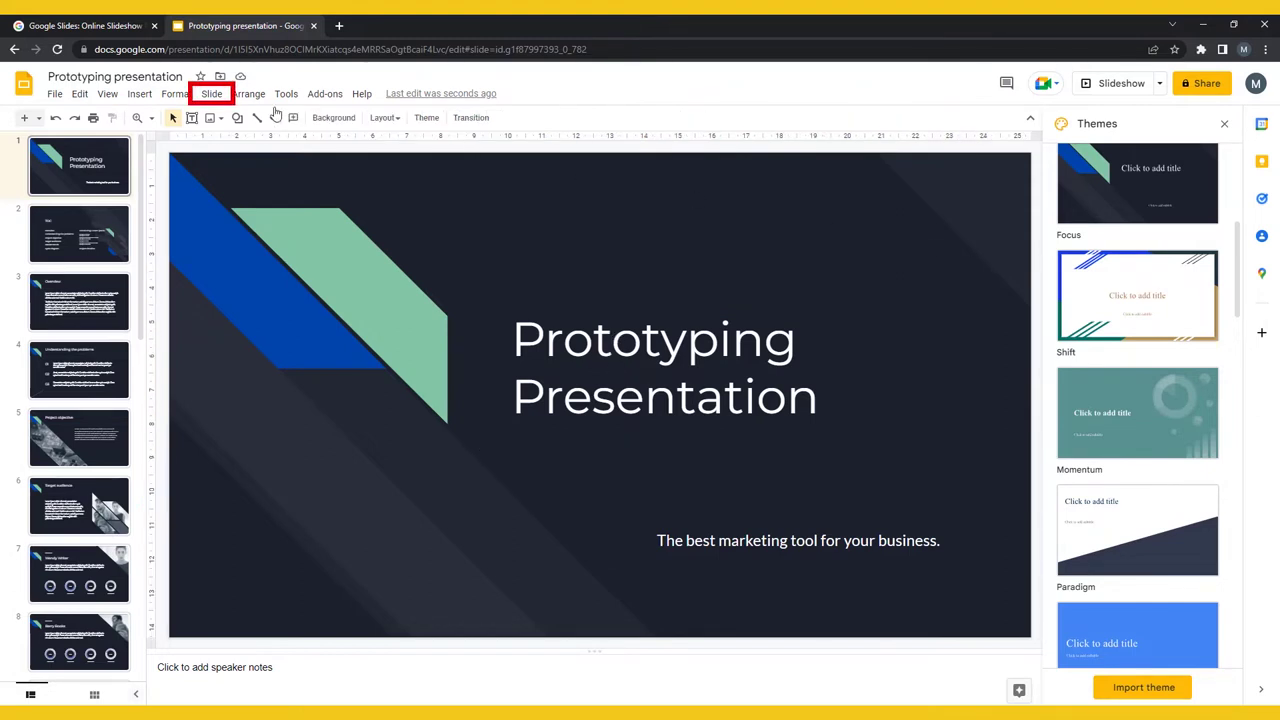
# - Edit the Focus theme so the title on the Title slide layout uses Arial, and return to the first slide
pyautogui.click(211, 93)
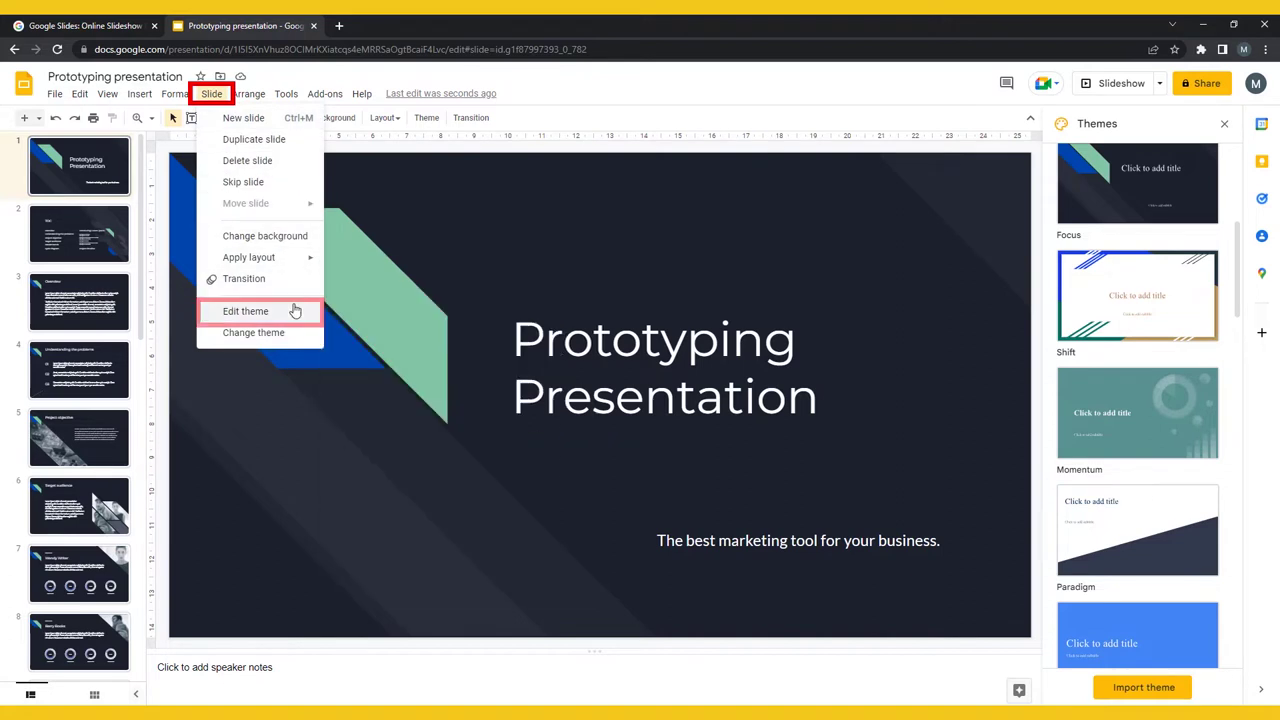
pyautogui.click(295, 311)
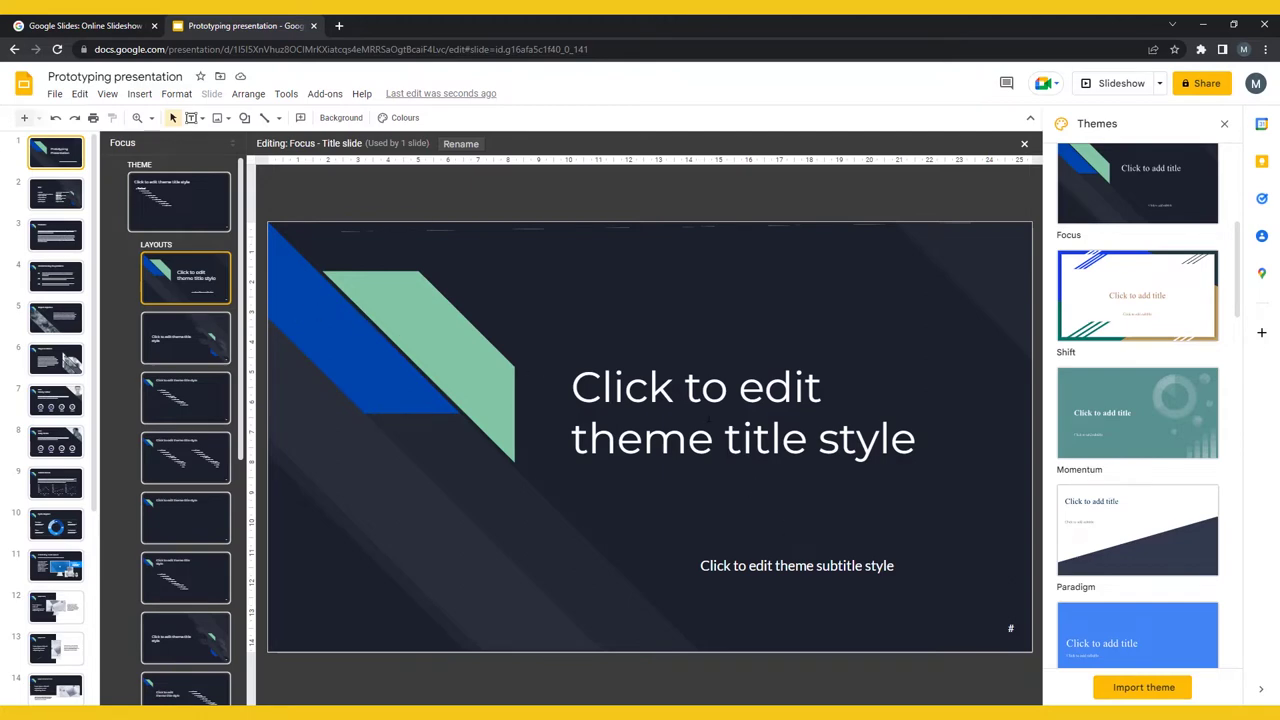
pyautogui.tripleClick(708, 419)
pyautogui.click(548, 476)
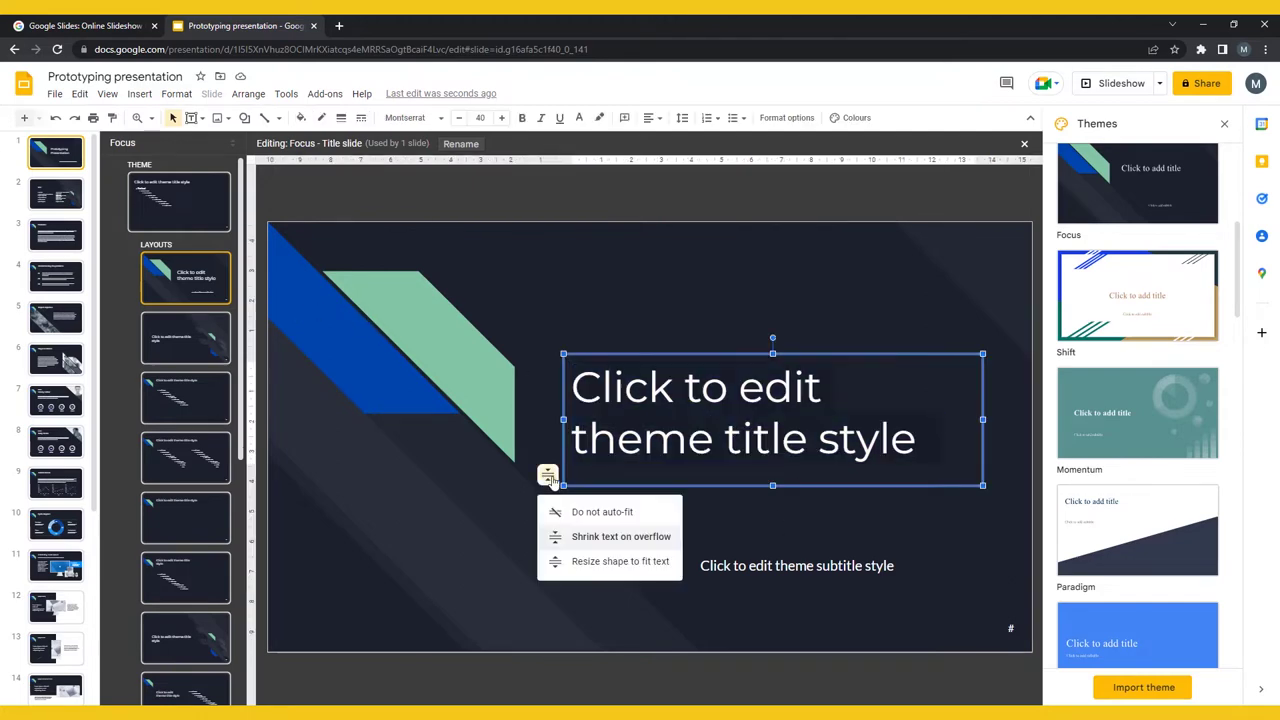
pyautogui.click(548, 476)
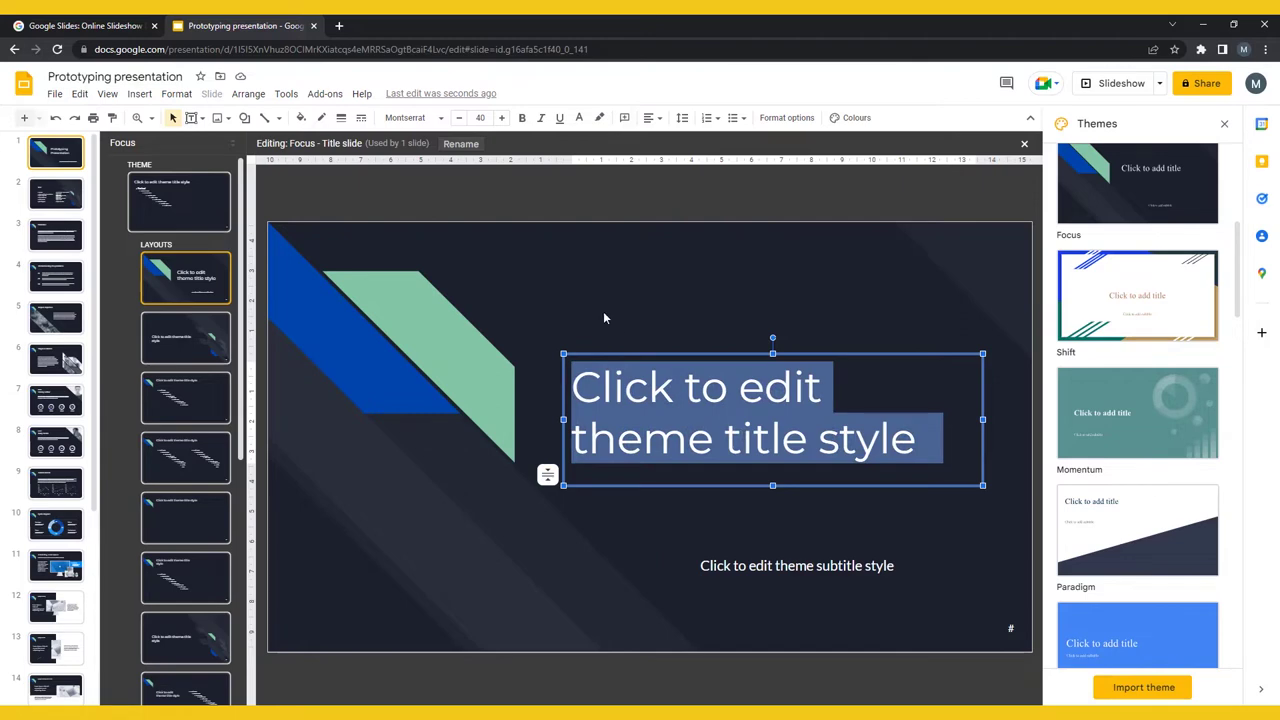
pyautogui.click(410, 118)
pyautogui.moveTo(455, 216)
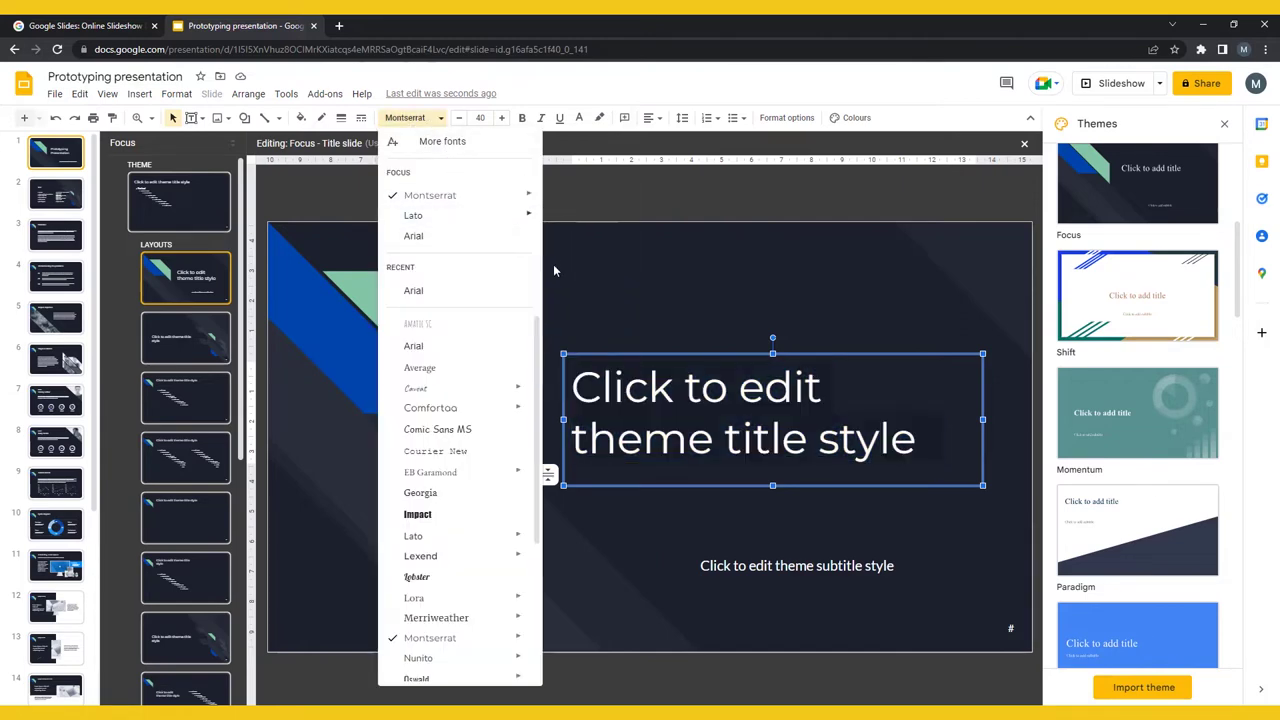
pyautogui.click(413, 236)
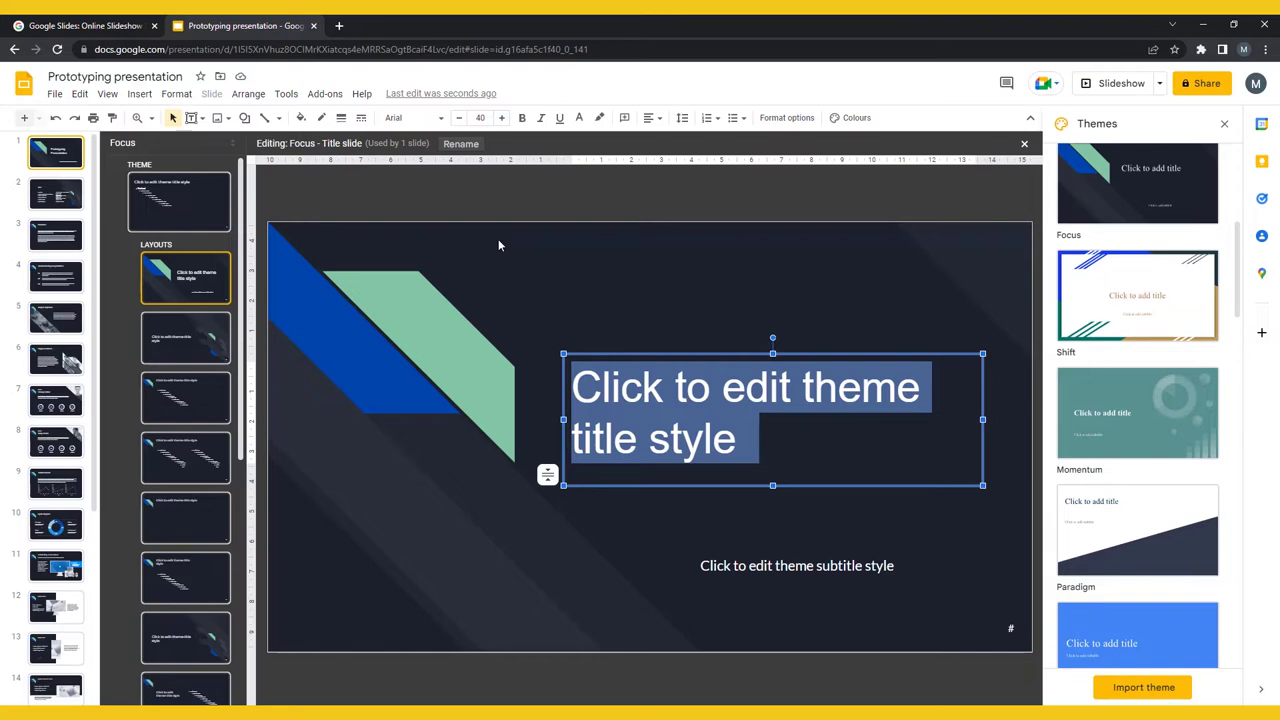
pyautogui.click(512, 240)
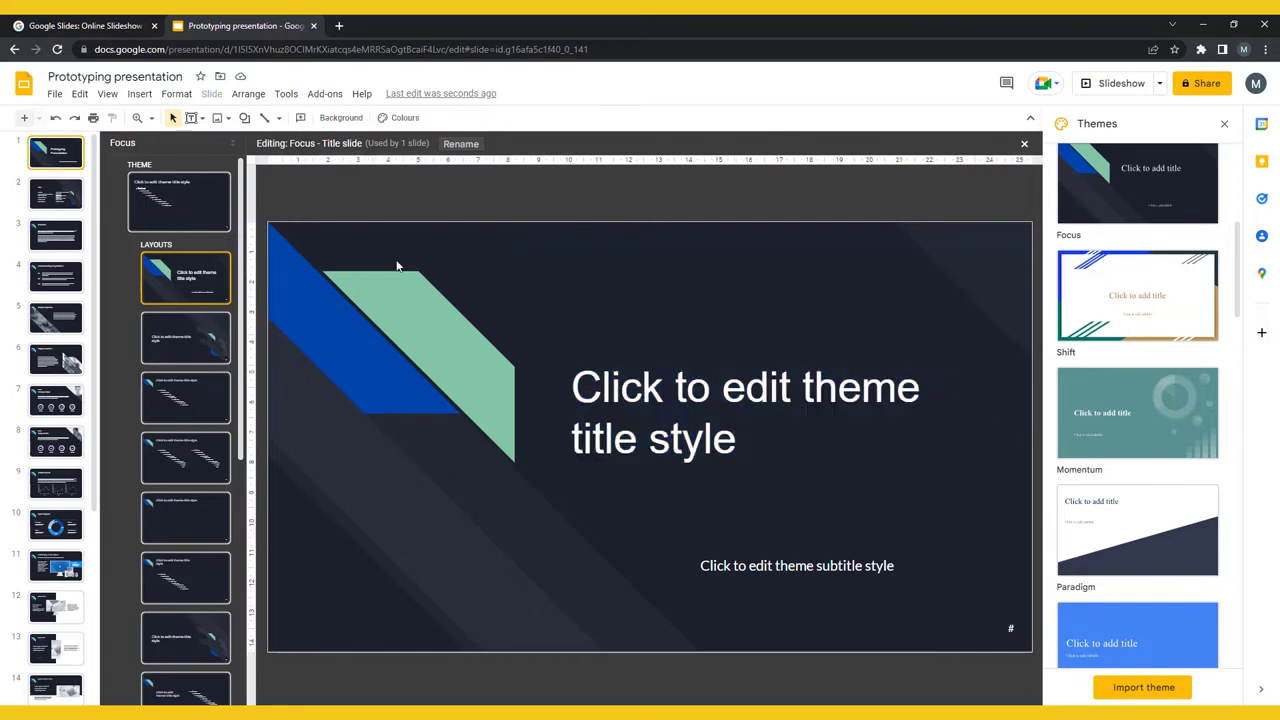
pyautogui.click(221, 327)
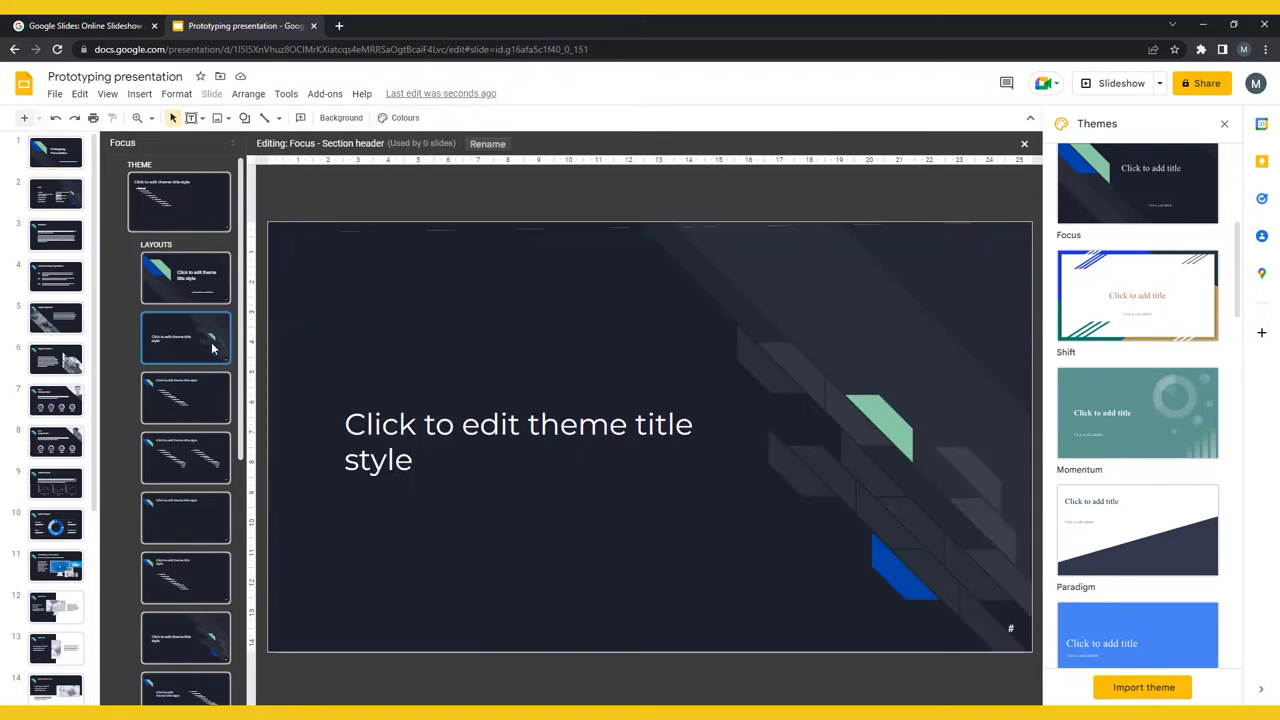
pyautogui.click(57, 158)
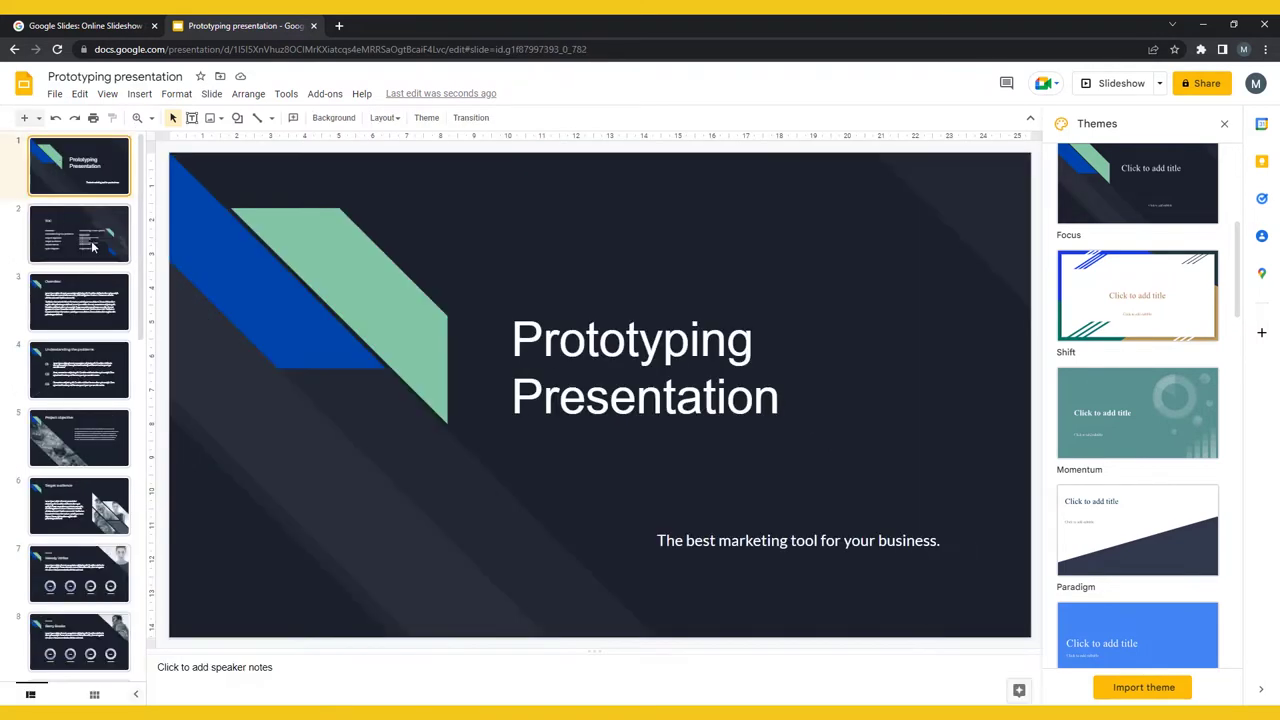
pyautogui.click(97, 443)
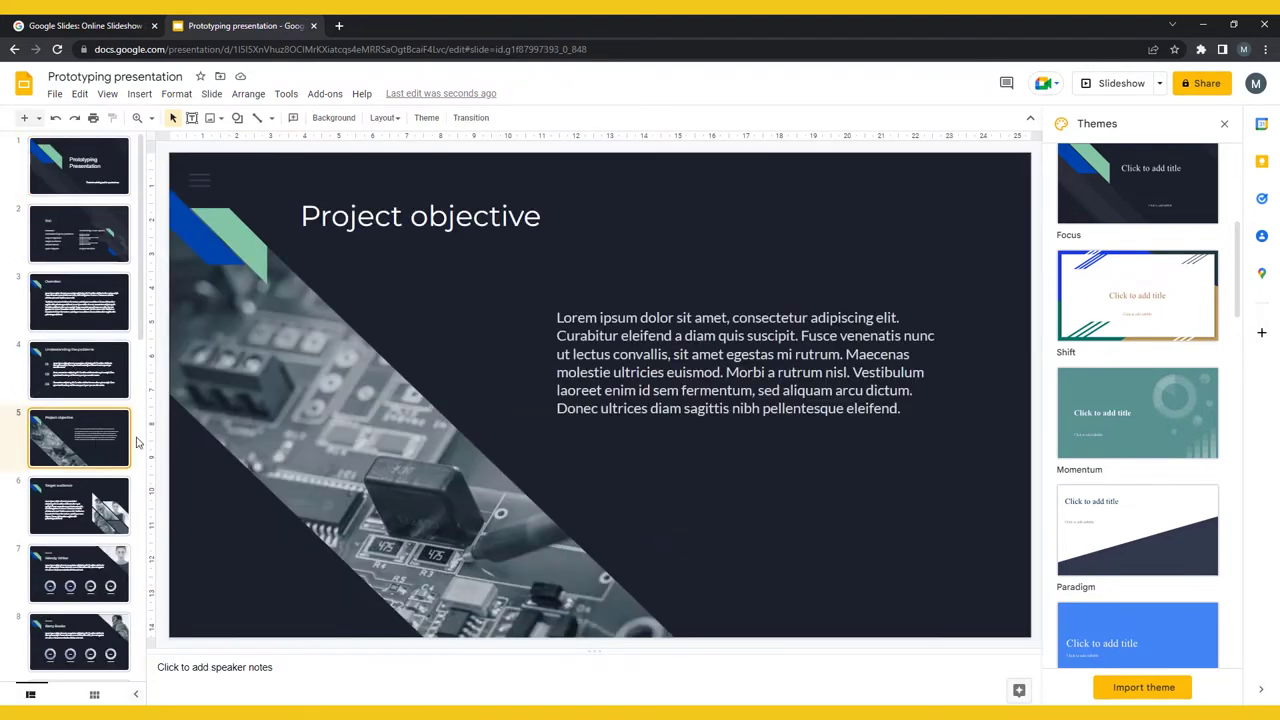
pyautogui.rightClick(371, 435)
pyautogui.click(421, 443)
pyautogui.click(683, 372)
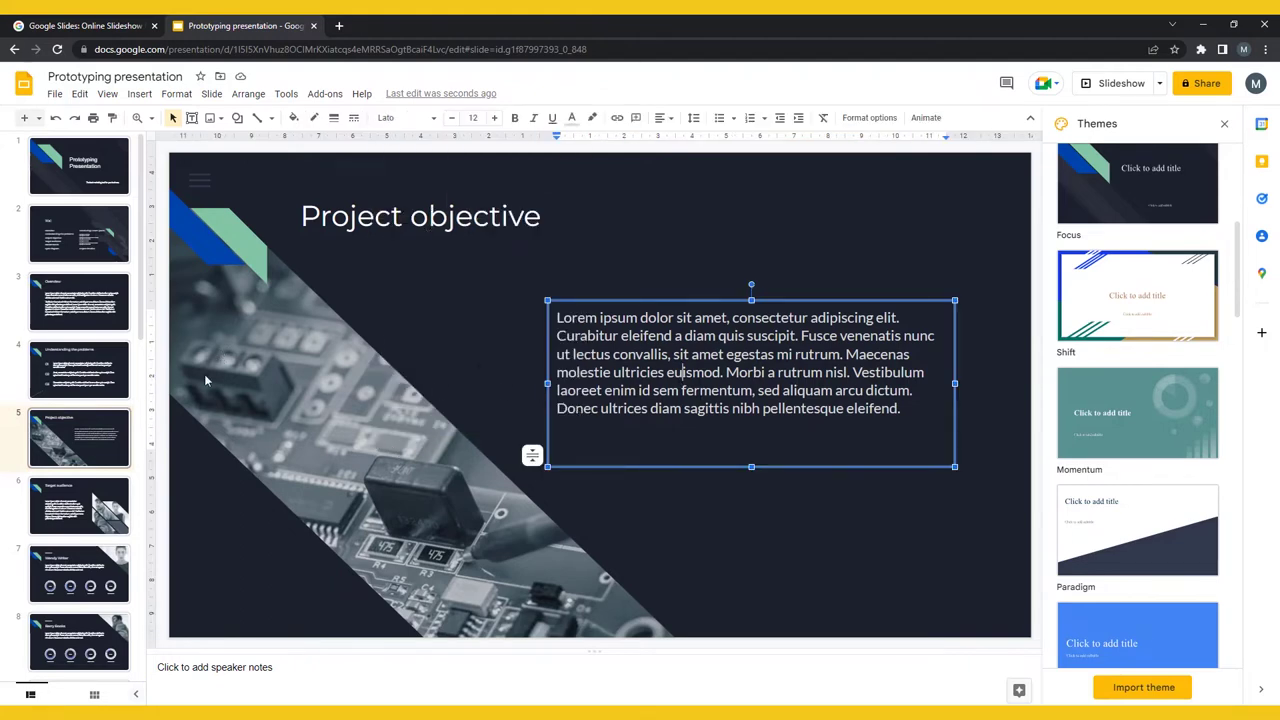
# - Replace the portrait photo on slide 7 with a red sunset picture found through a web image search for "sunset"
pyautogui.click(79, 574)
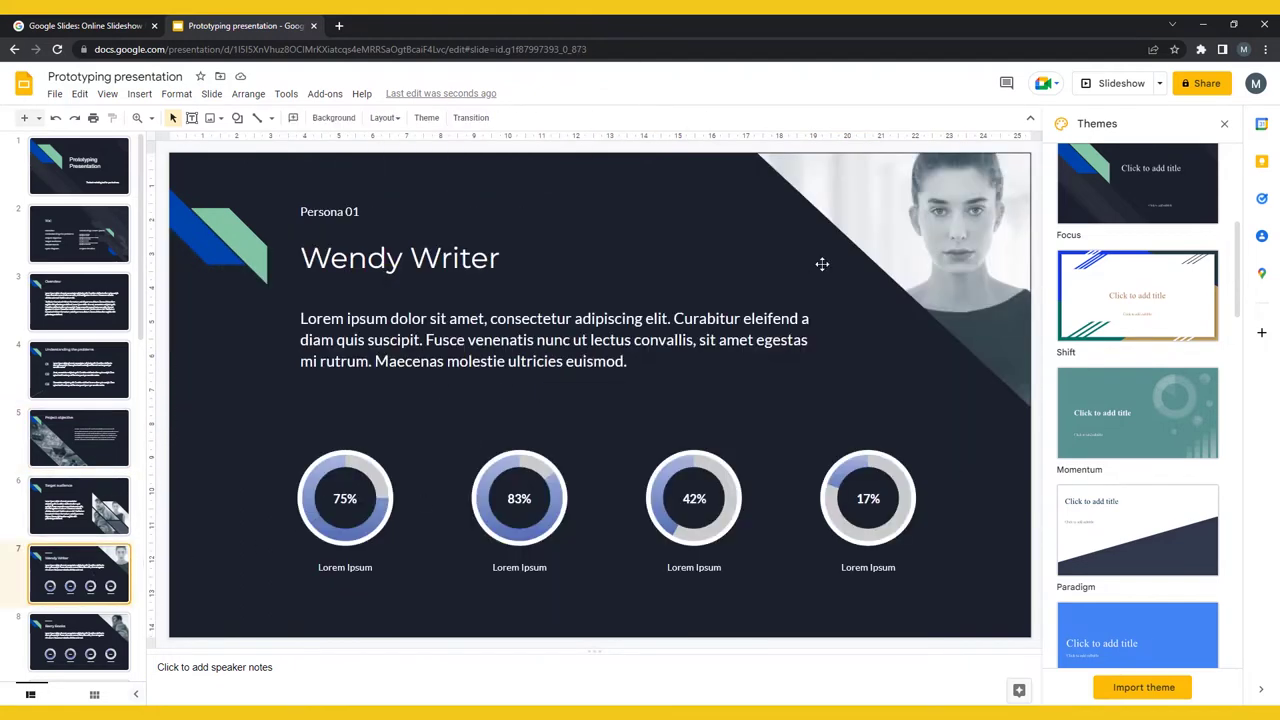
pyautogui.click(918, 199)
pyautogui.rightClick(918, 199)
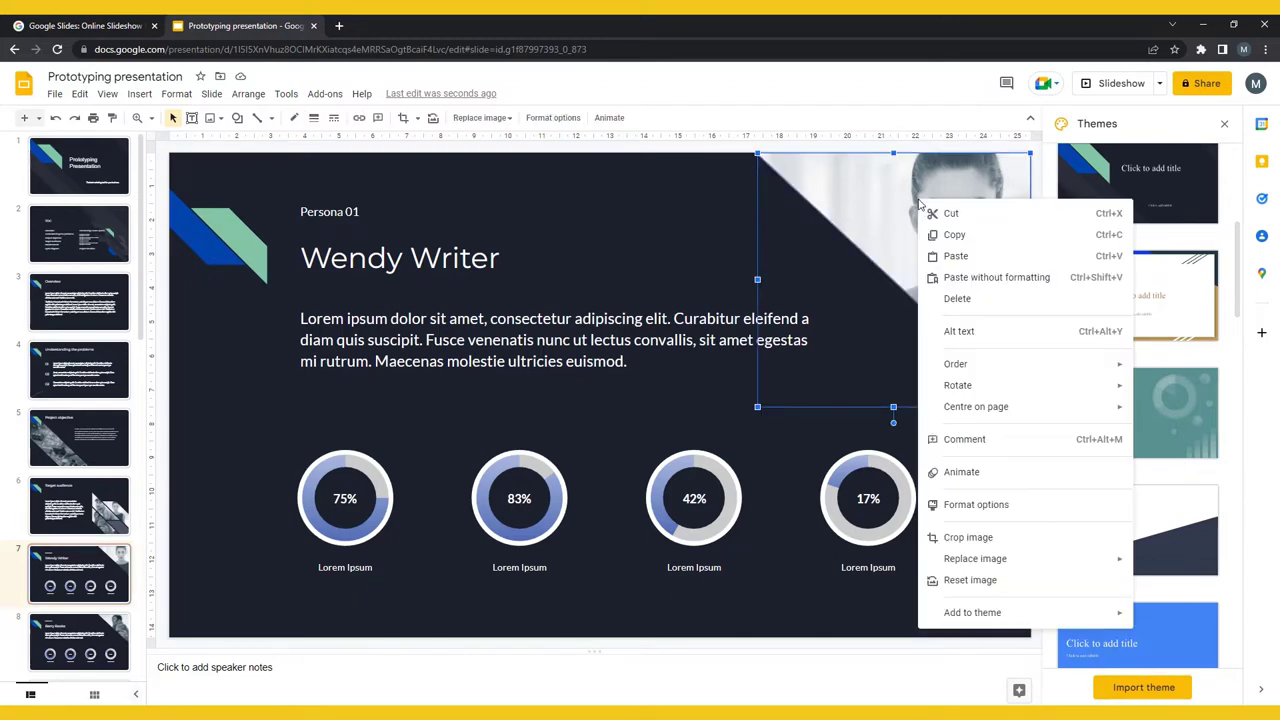
pyautogui.moveTo(1032, 559)
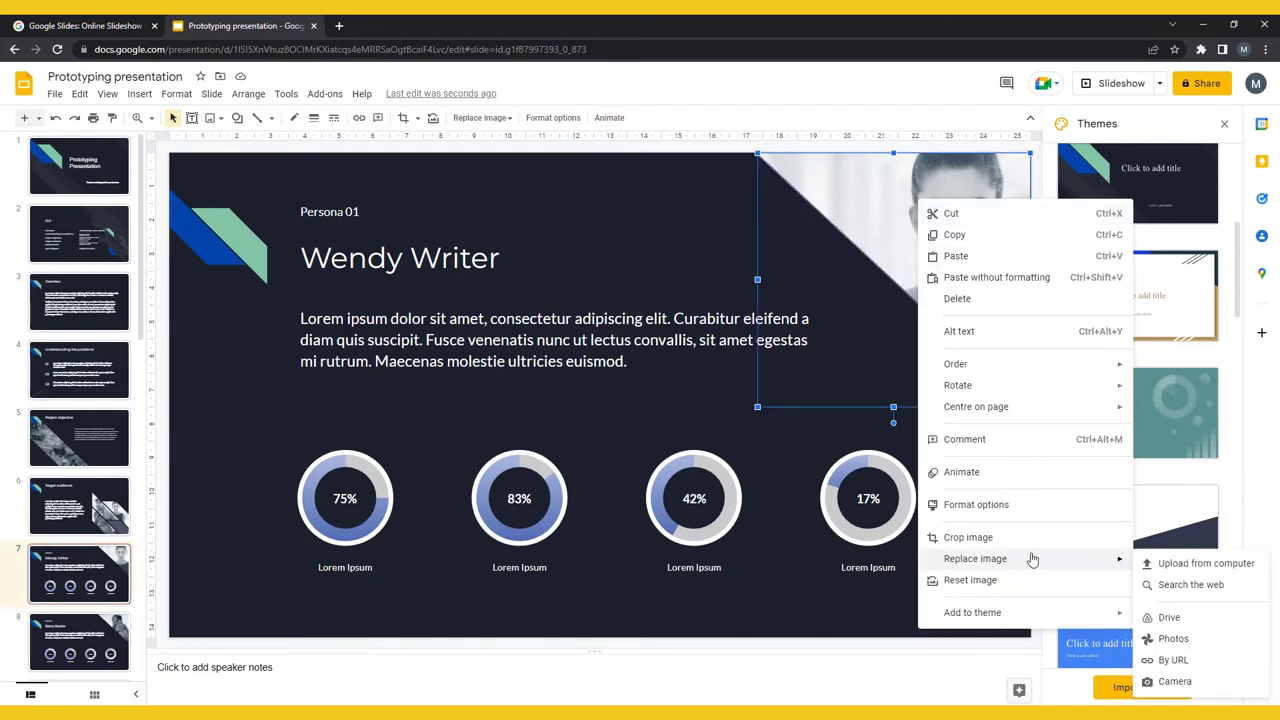
pyautogui.click(1197, 586)
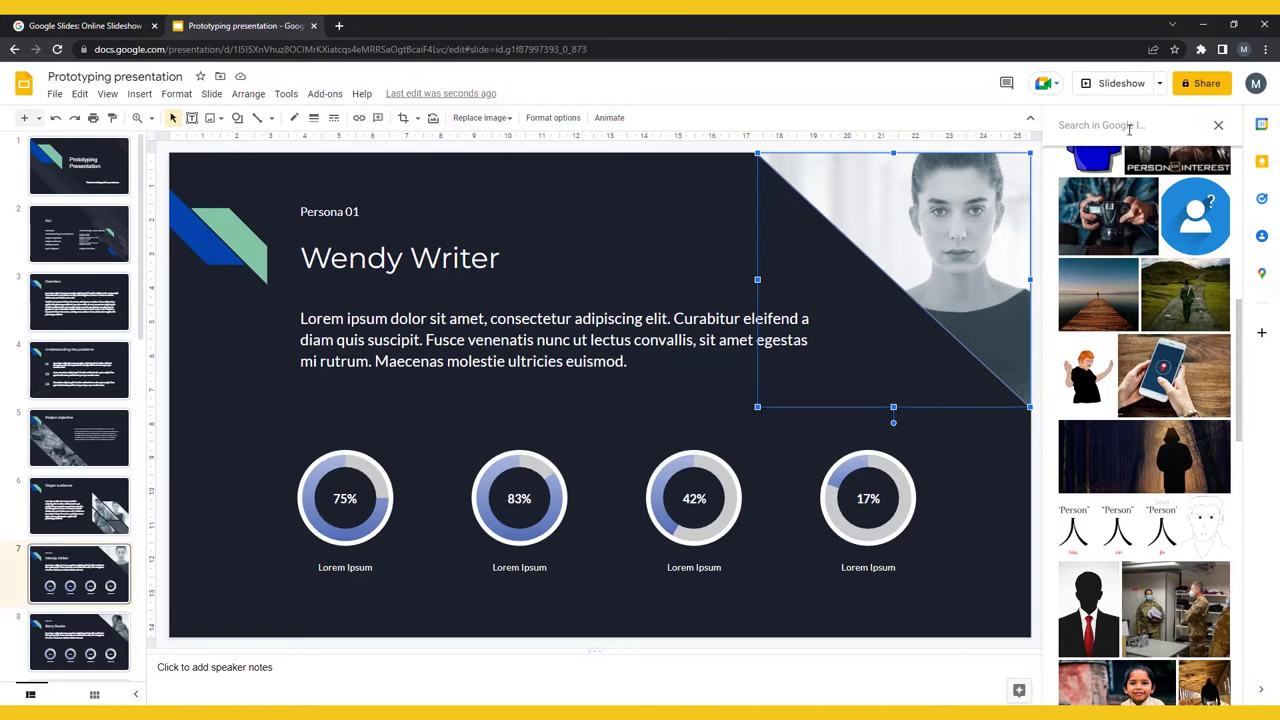
pyautogui.write('sunset')
pyautogui.press('Return')
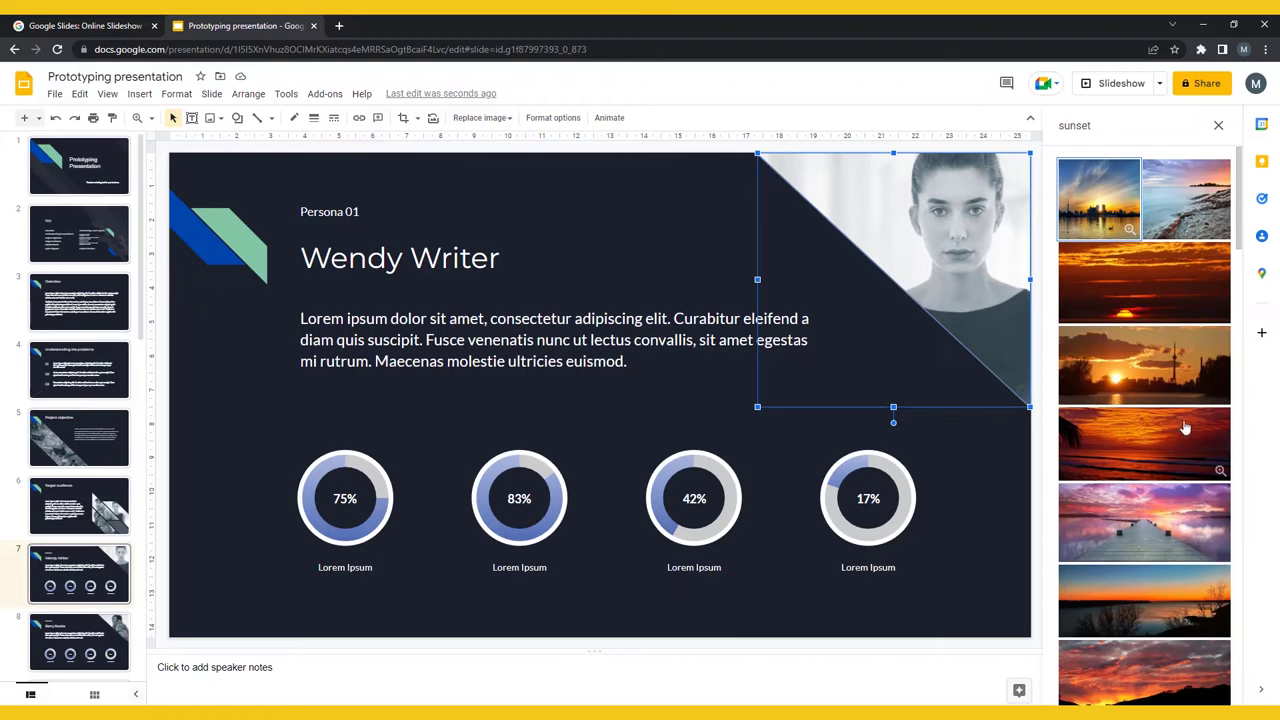
pyautogui.click(1176, 434)
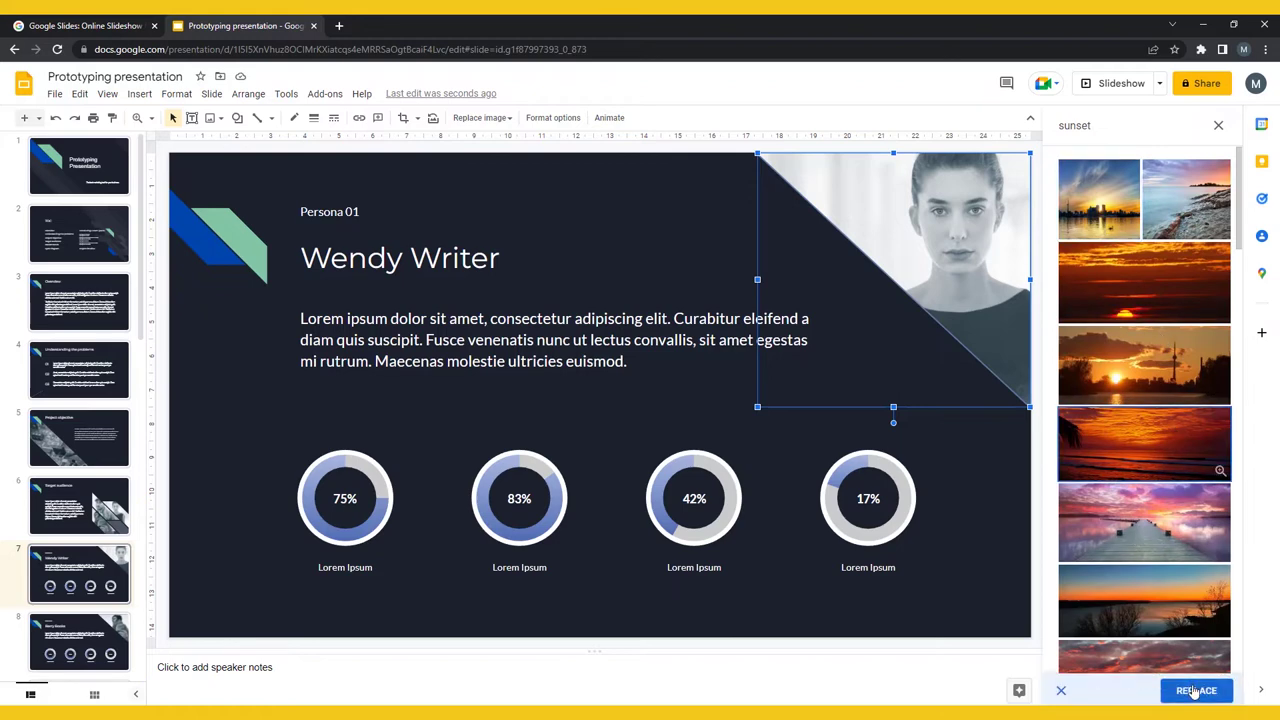
pyautogui.click(1194, 690)
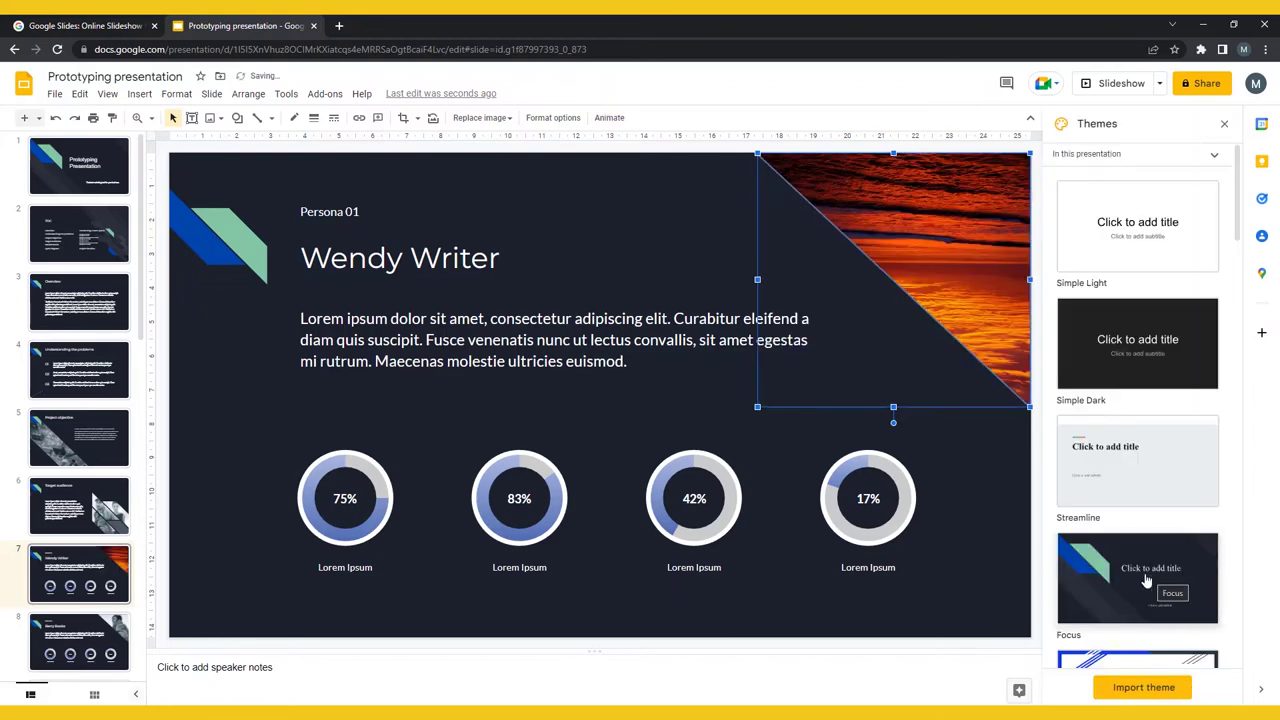
pyautogui.click(954, 466)
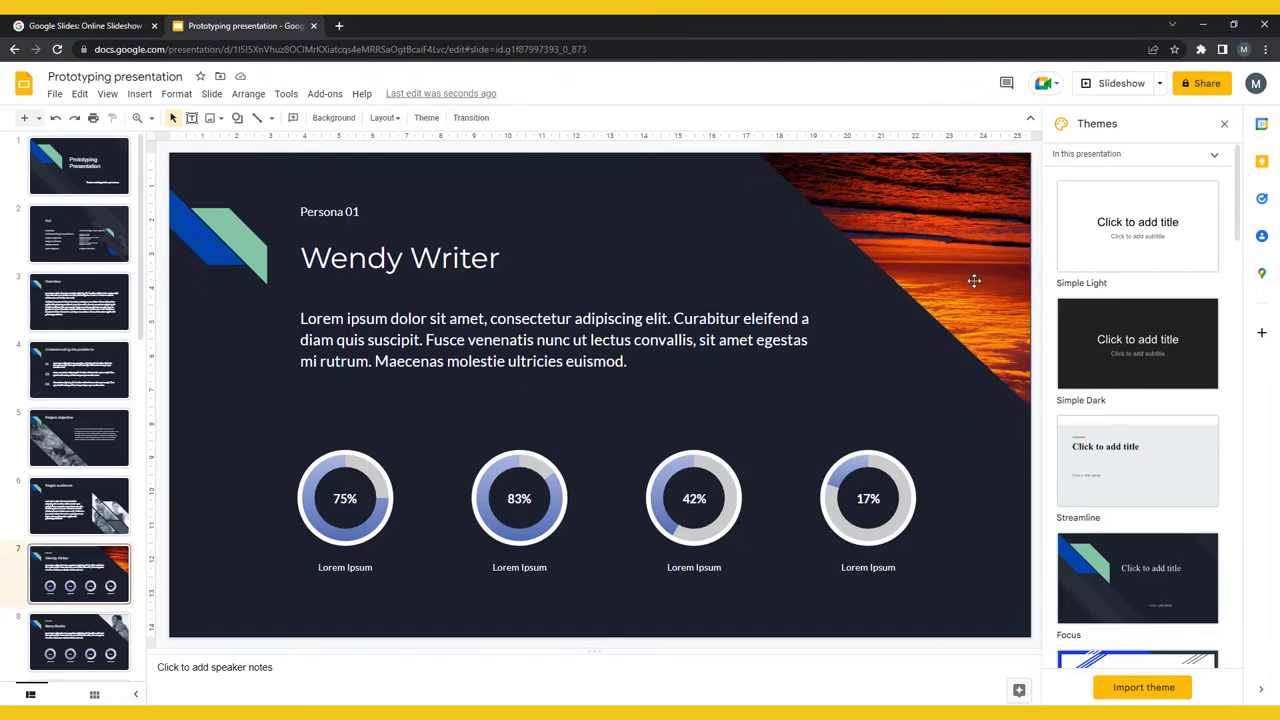
# - Try to reduce the height of slide 7's sunset picture from its upper edge, and undo the resize
pyautogui.click(972, 280)
pyautogui.moveTo(893, 154); pyautogui.dragTo(912, 316)
pyautogui.hotkey('ctrl', 'z')
pyautogui.click(979, 455)
pyautogui.click(138, 95)
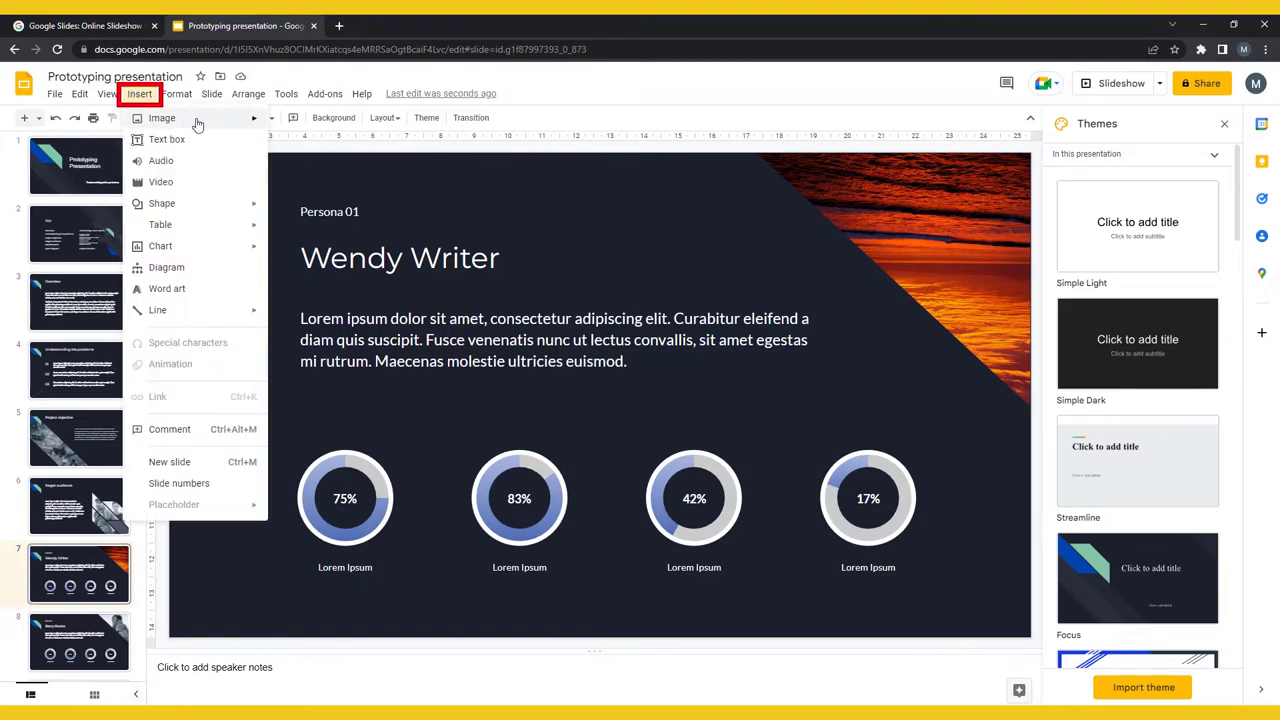
pyautogui.moveTo(197, 123)
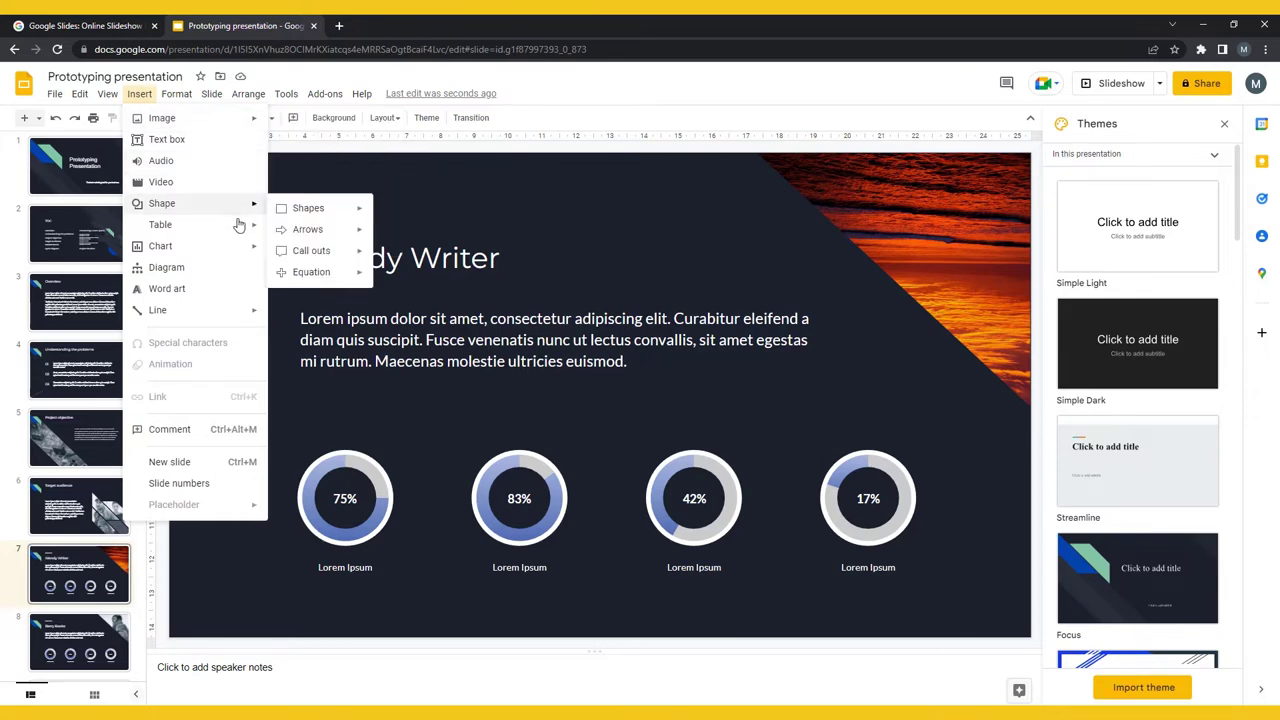
# - Look through the insertable content types and the audio picker's file sources, and leave without inserting anything
pyautogui.moveTo(239, 230)
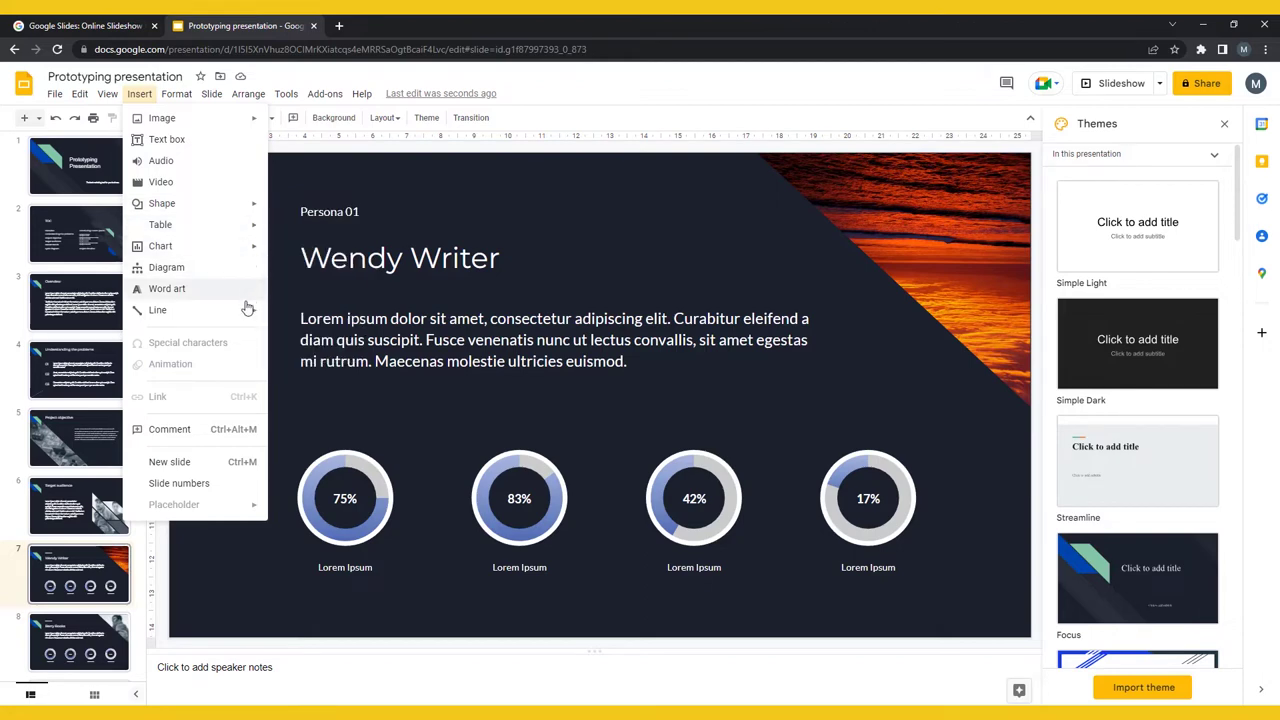
pyautogui.moveTo(249, 313)
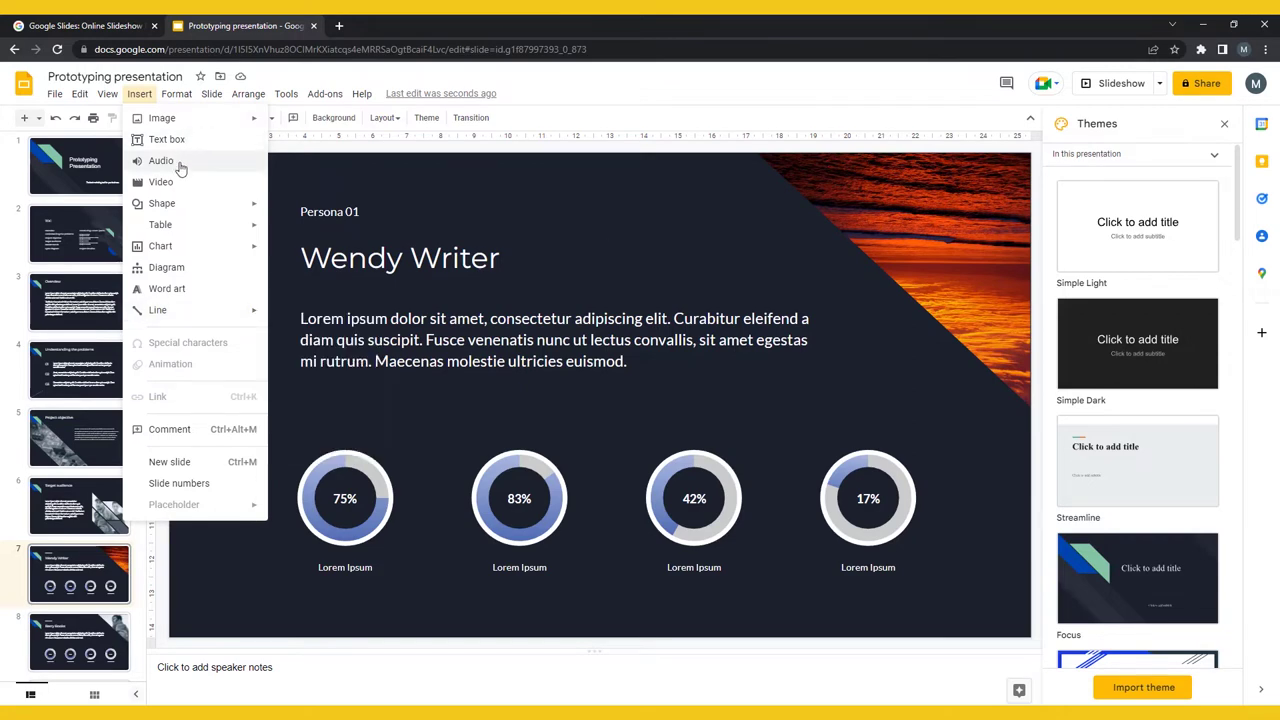
pyautogui.click(179, 162)
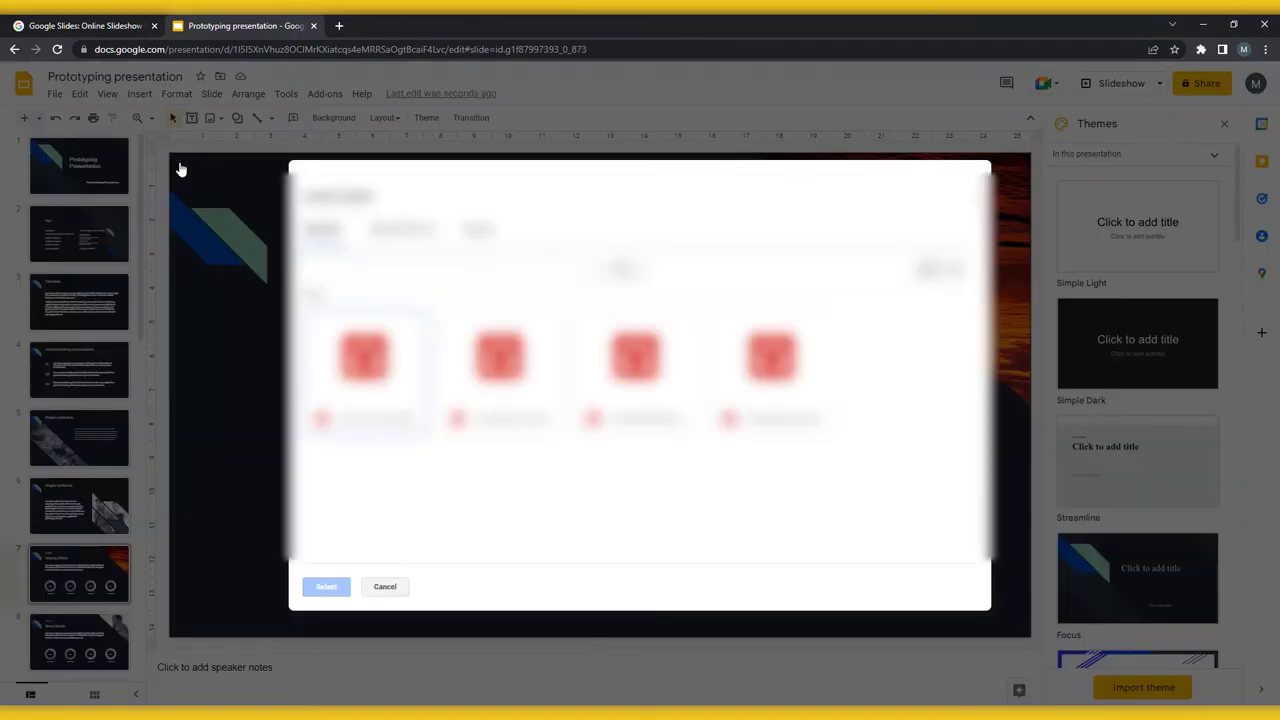
pyautogui.click(402, 229)
pyautogui.click(477, 229)
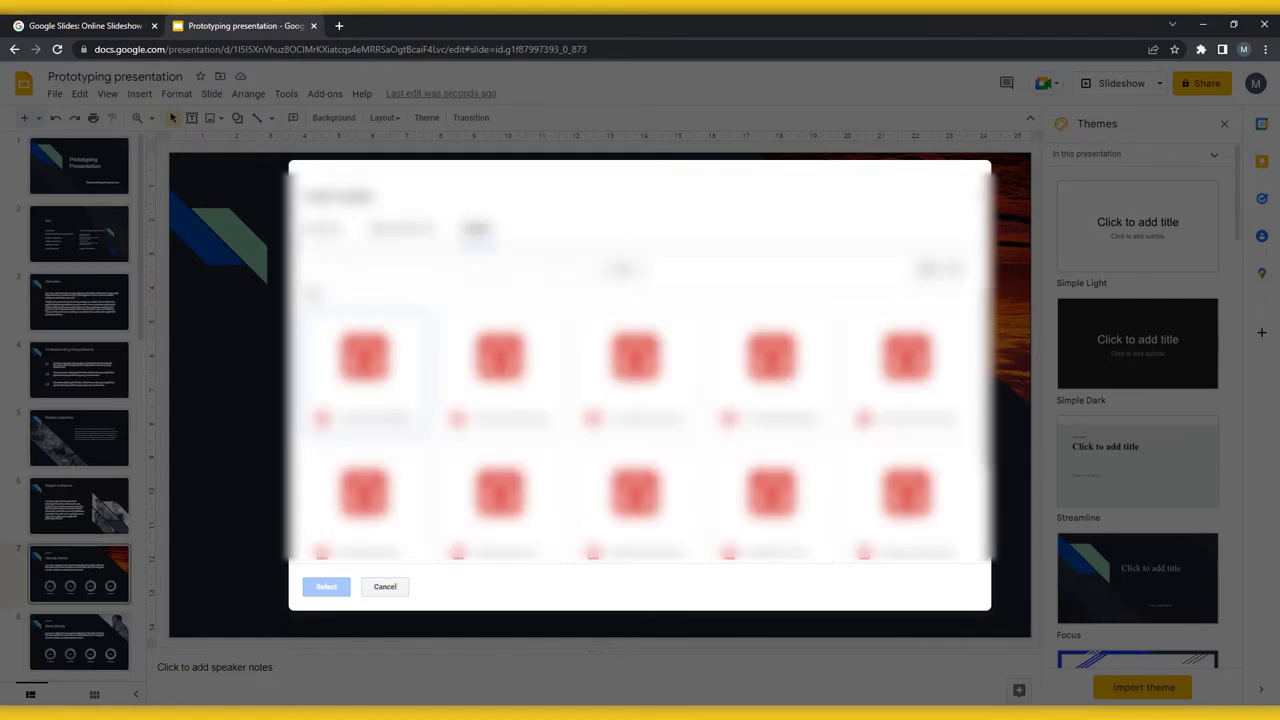
pyautogui.click(981, 194)
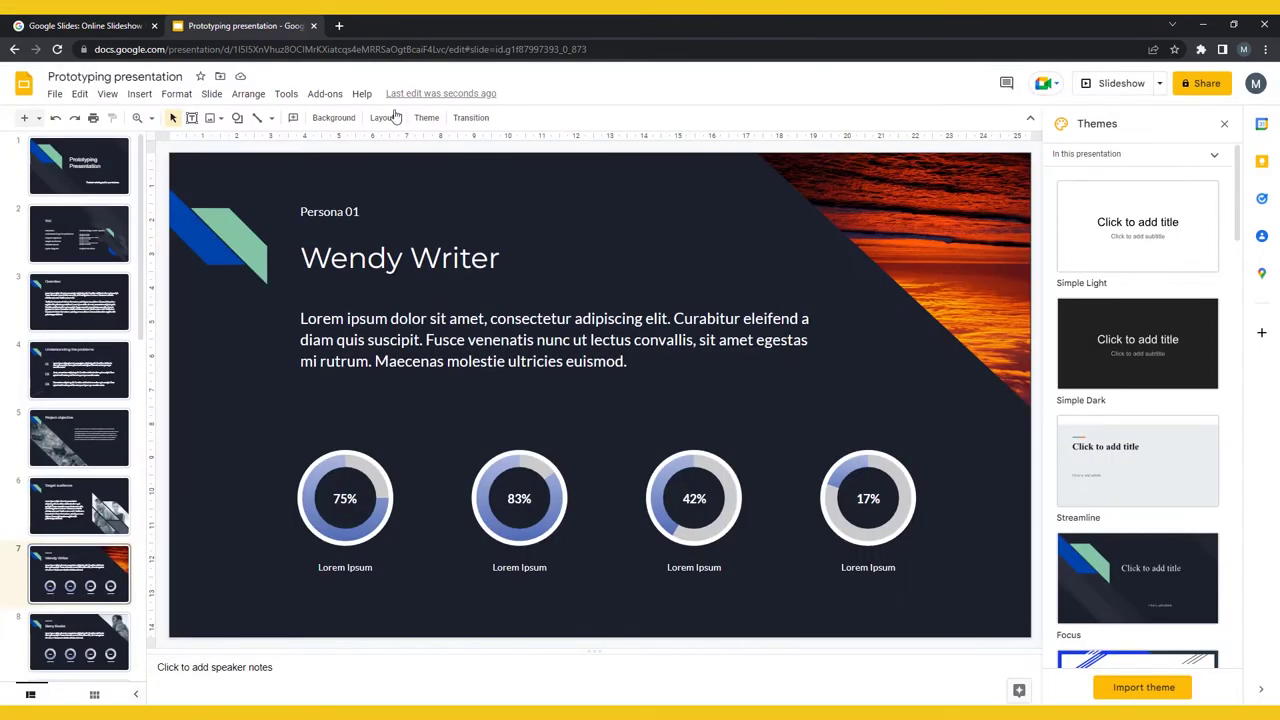
# - Draw a straight horizontal line on slide 7 between the body paragraph and the row of ring charts
pyautogui.click(150, 96)
pyautogui.moveTo(250, 310)
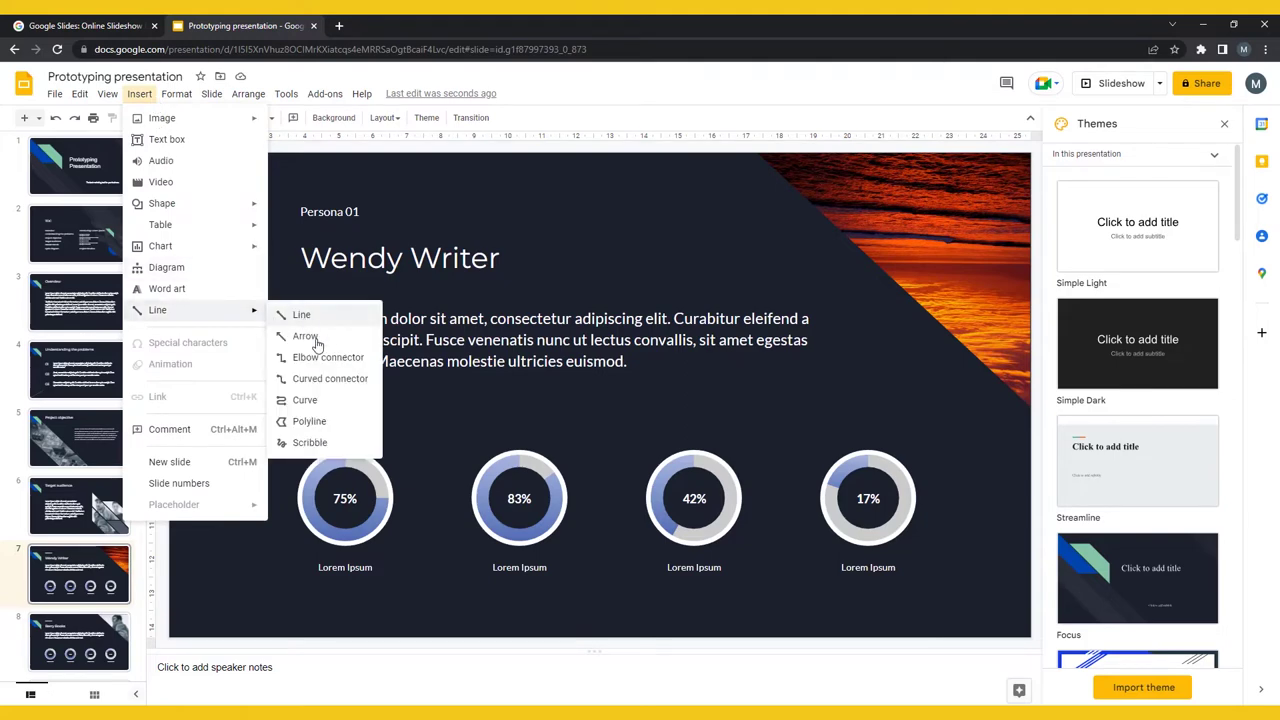
pyautogui.click(301, 315)
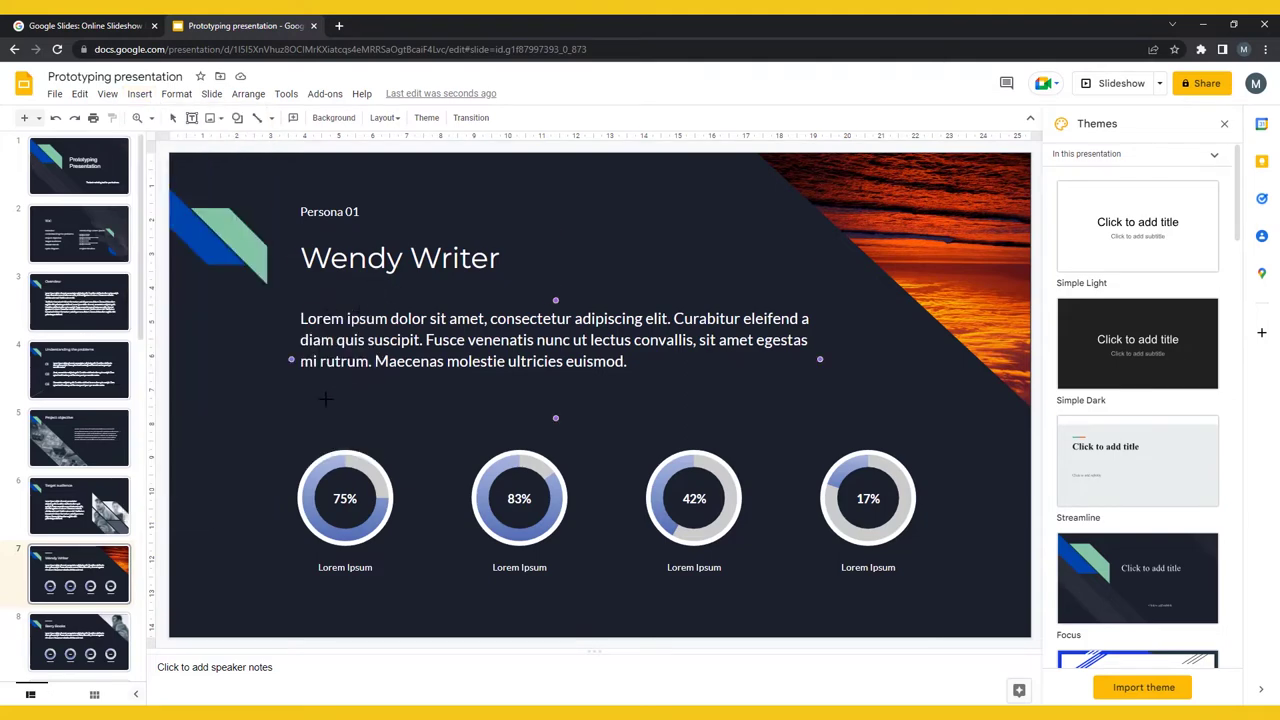
pyautogui.moveTo(325, 399); pyautogui.dragTo(841, 402)
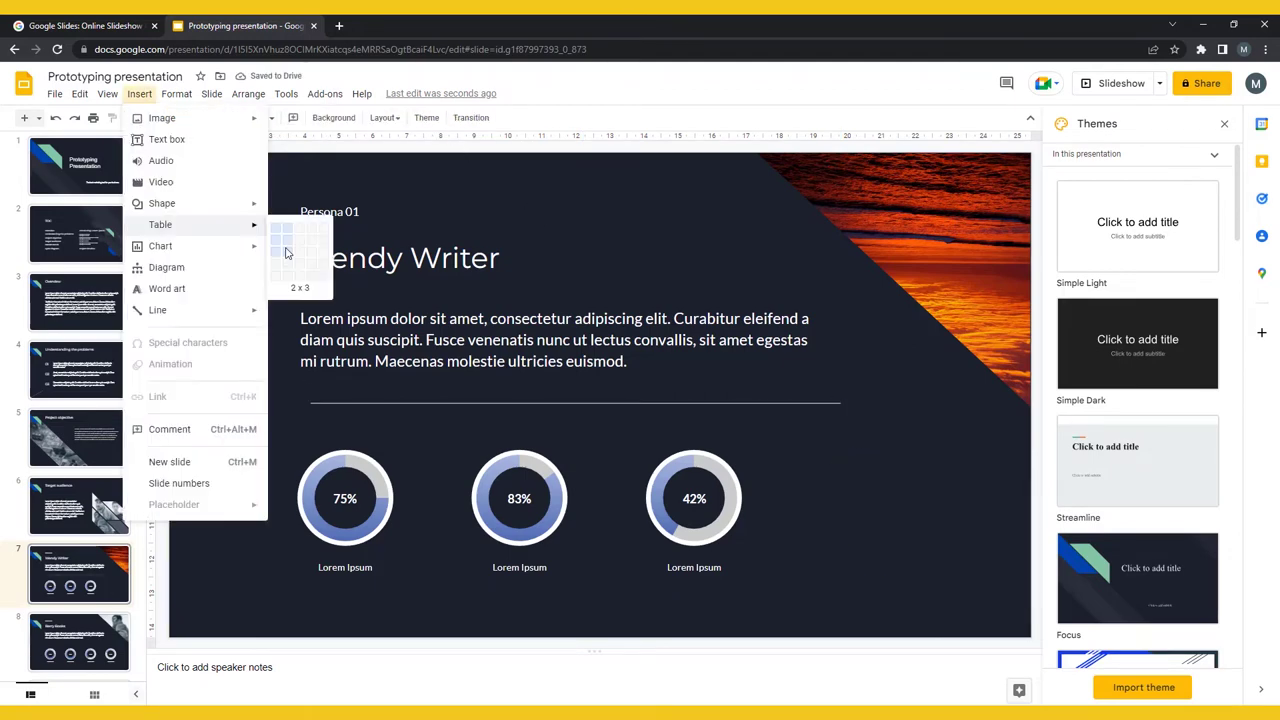
# - Insert a table with 2 columns and 3 rows on slide 7, narrow it and place it beside the 42% ring chart
pyautogui.click(288, 252)
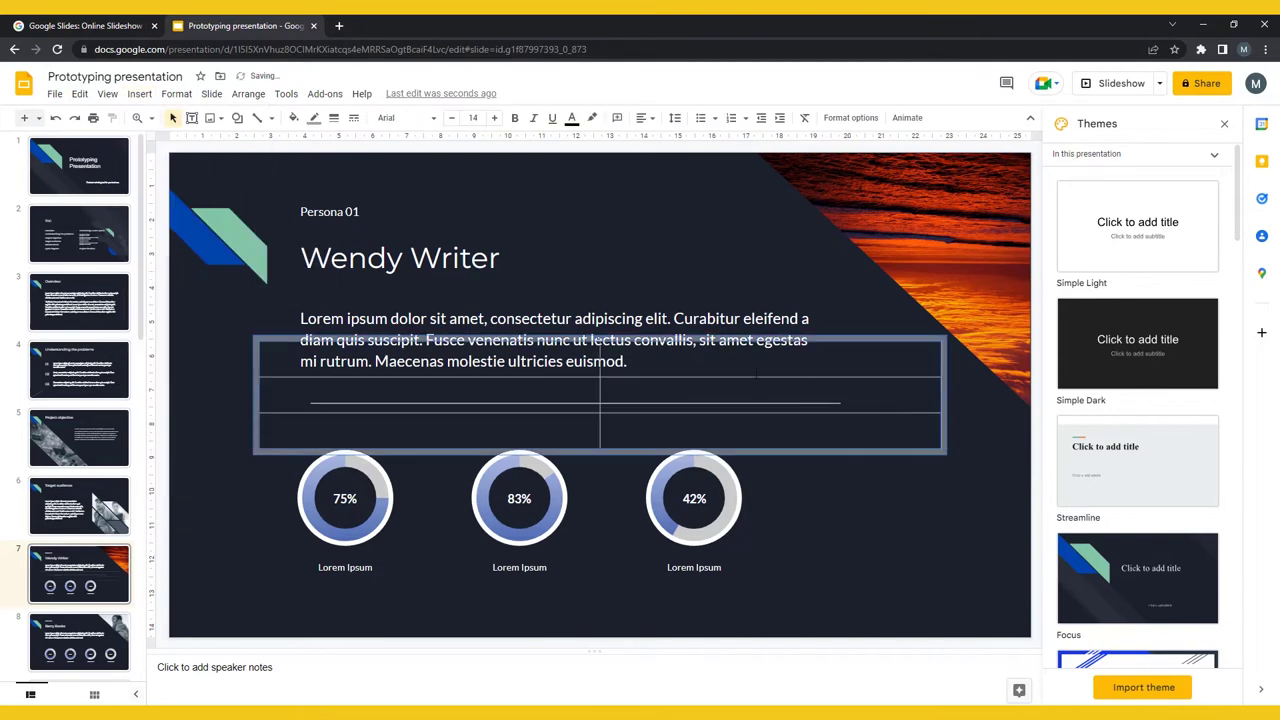
pyautogui.moveTo(951, 397); pyautogui.dragTo(522, 402)
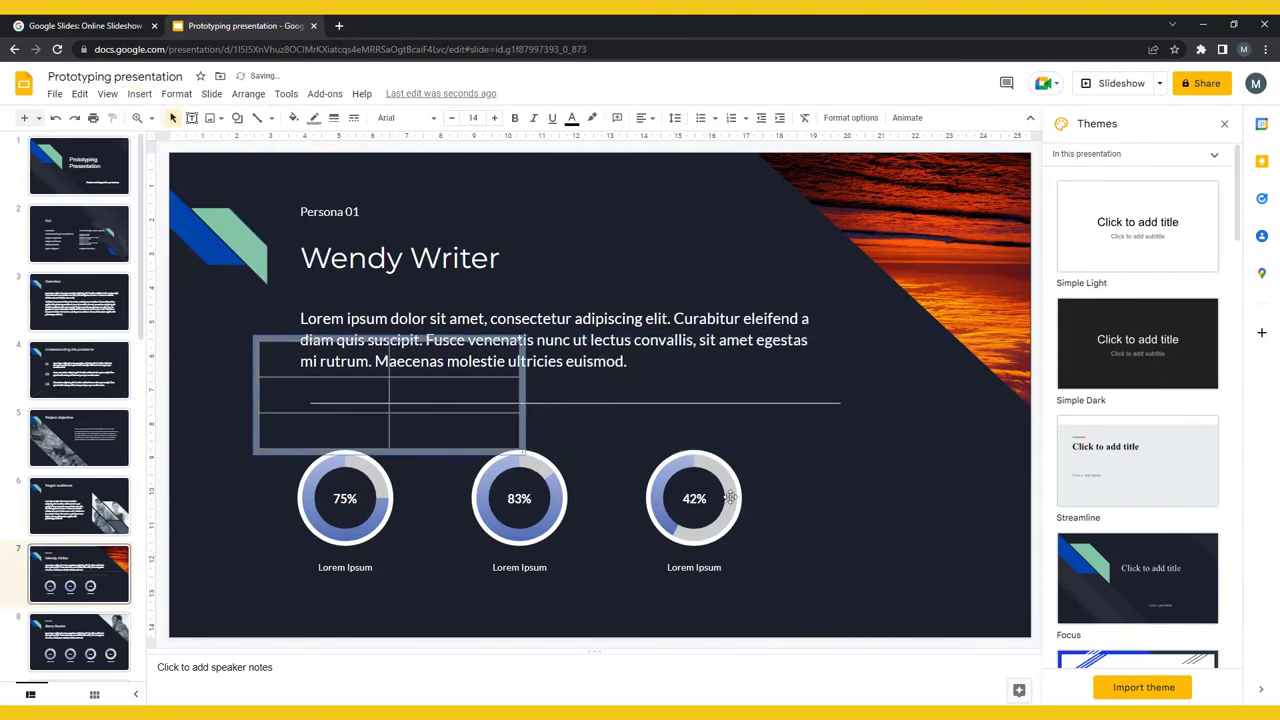
pyautogui.moveTo(731, 497); pyautogui.dragTo(951, 580)
# - Insert a pie chart on slide 7, shrink it and place it over the 75% and 83% ring charts
pyautogui.click(139, 93)
pyautogui.click(310, 316)
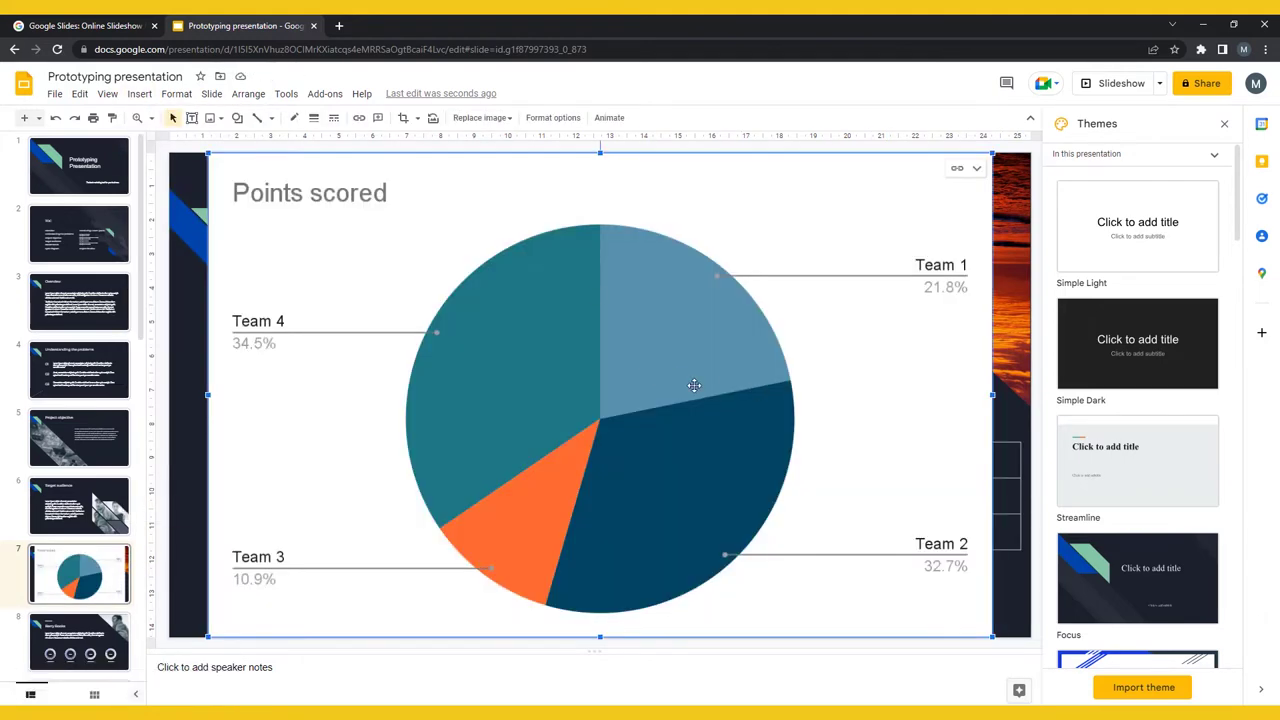
pyautogui.moveTo(990, 634); pyautogui.dragTo(511, 340)
pyautogui.moveTo(412, 518); pyautogui.dragTo(415, 533)
# - View the pie chart's linked source spreadsheet and return to the presentation
pyautogui.click(565, 434)
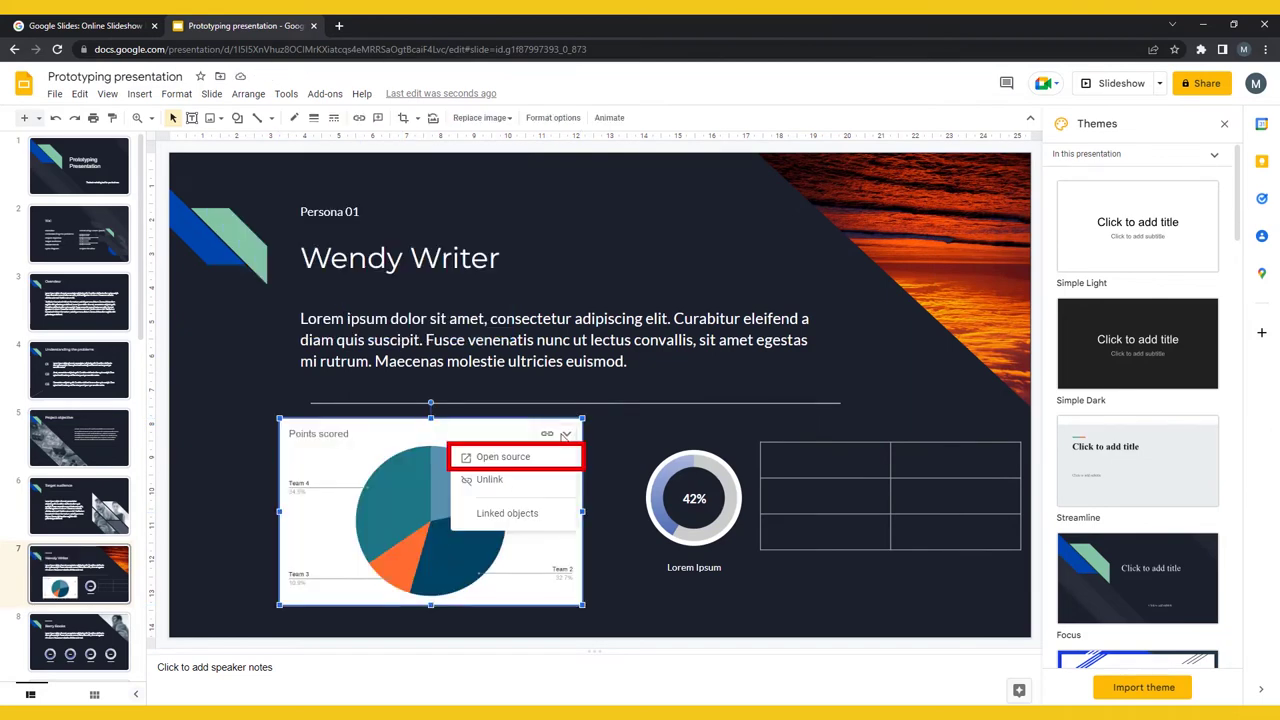
pyautogui.click(537, 460)
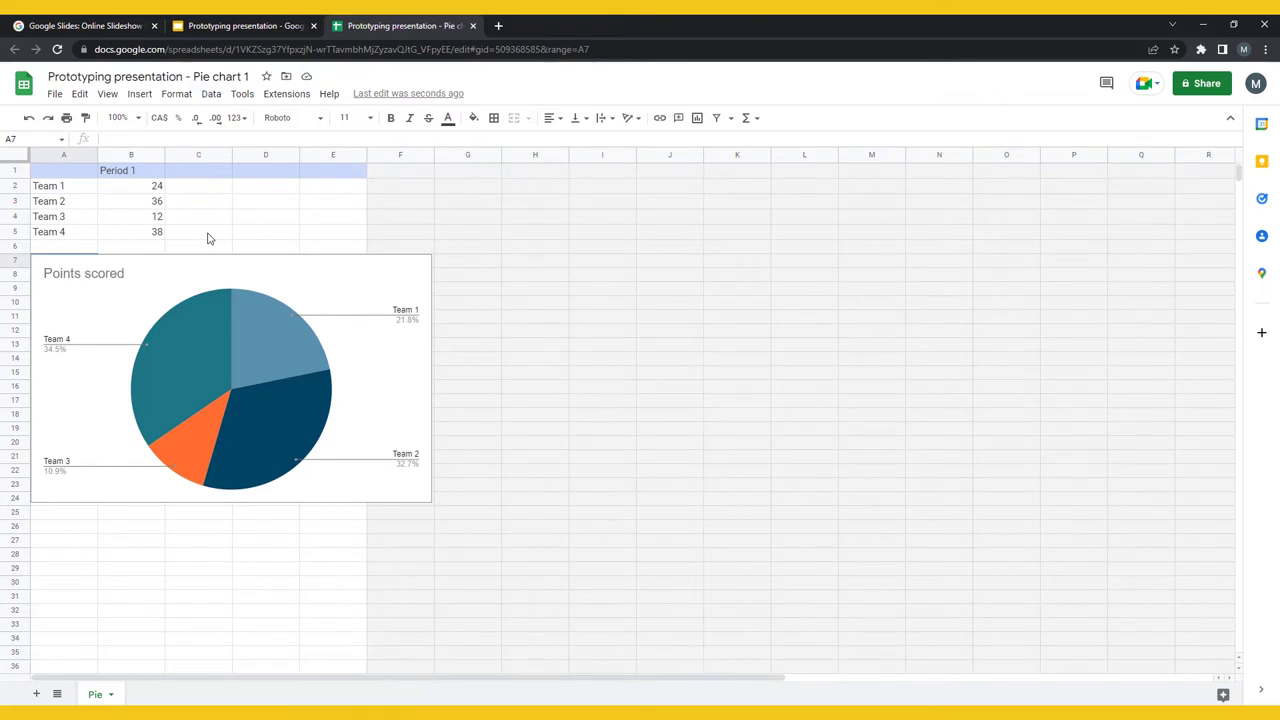
pyautogui.hotkey('ctrl', 'w')
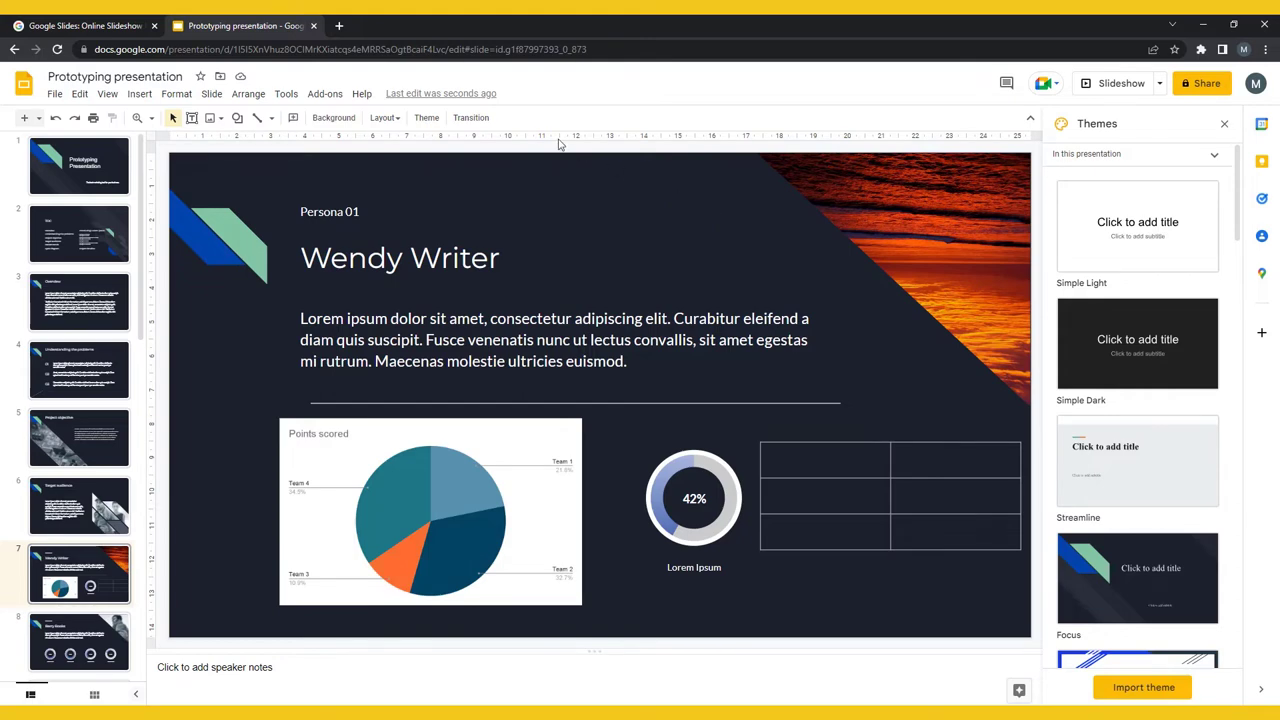
# - Apply the Slide from right transition to all slides at a speed between Medium and Fast, and preview it
pyautogui.click(478, 118)
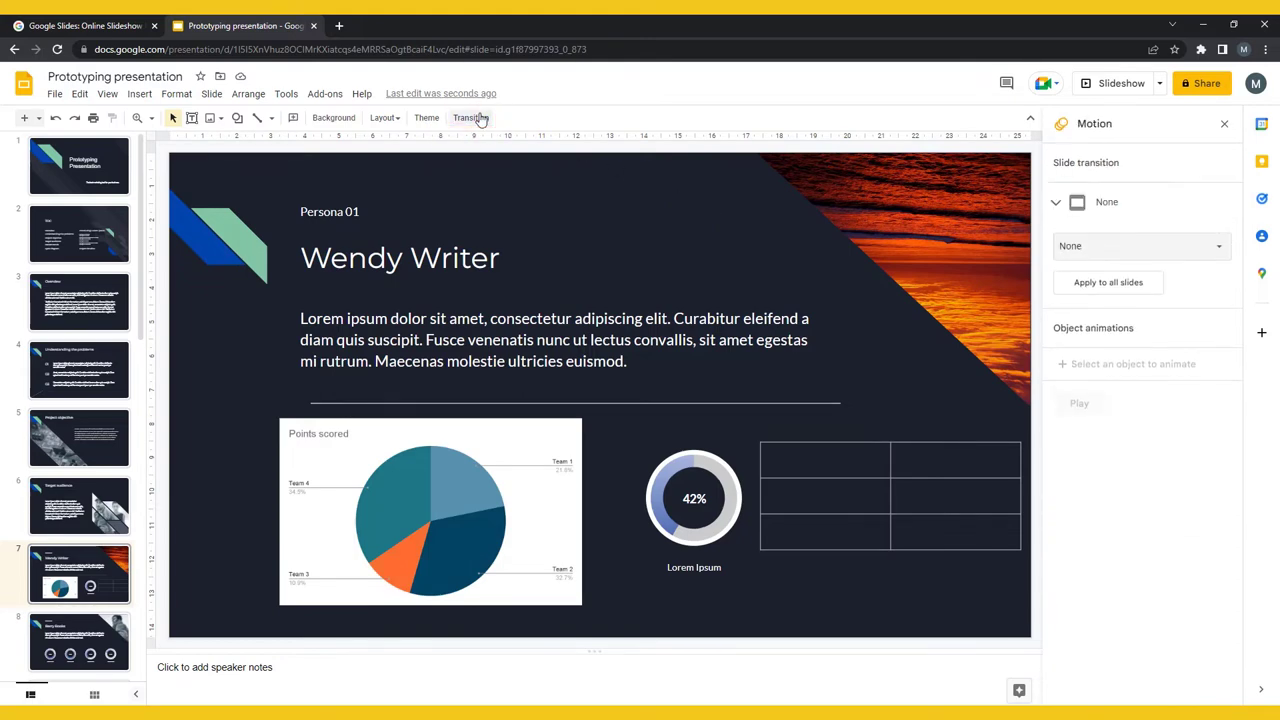
pyautogui.click(1210, 248)
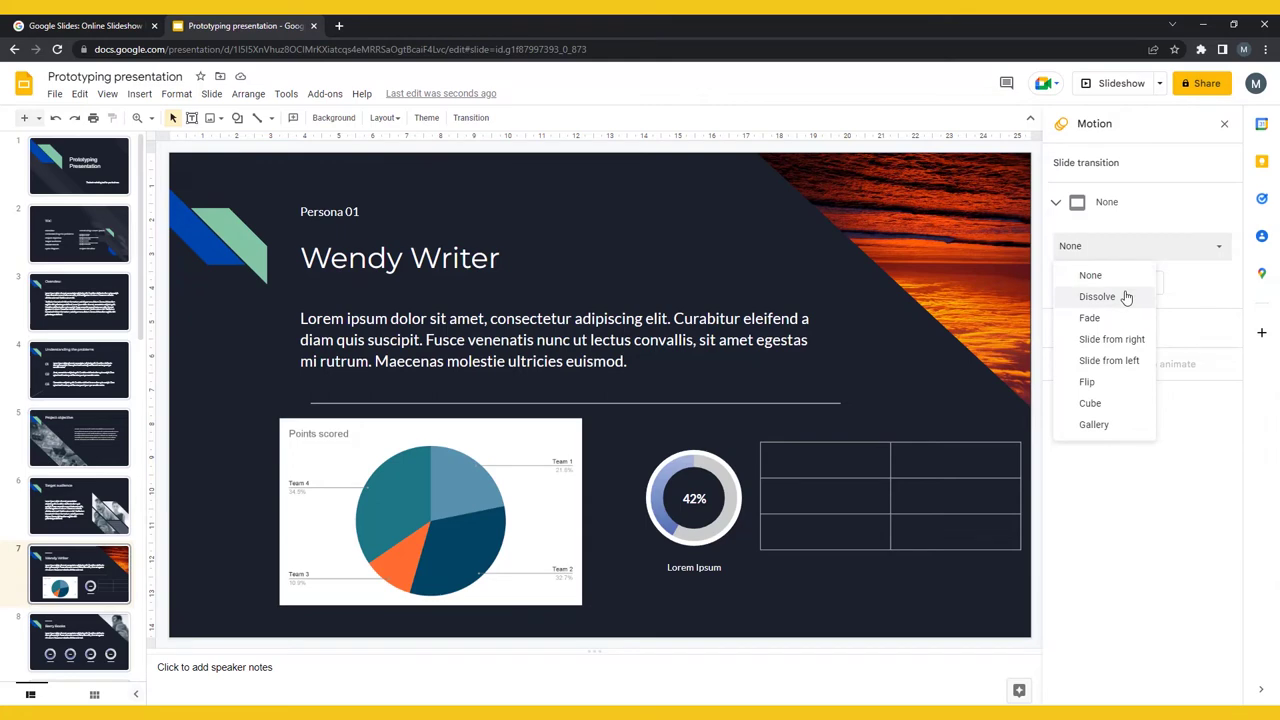
pyautogui.click(1116, 339)
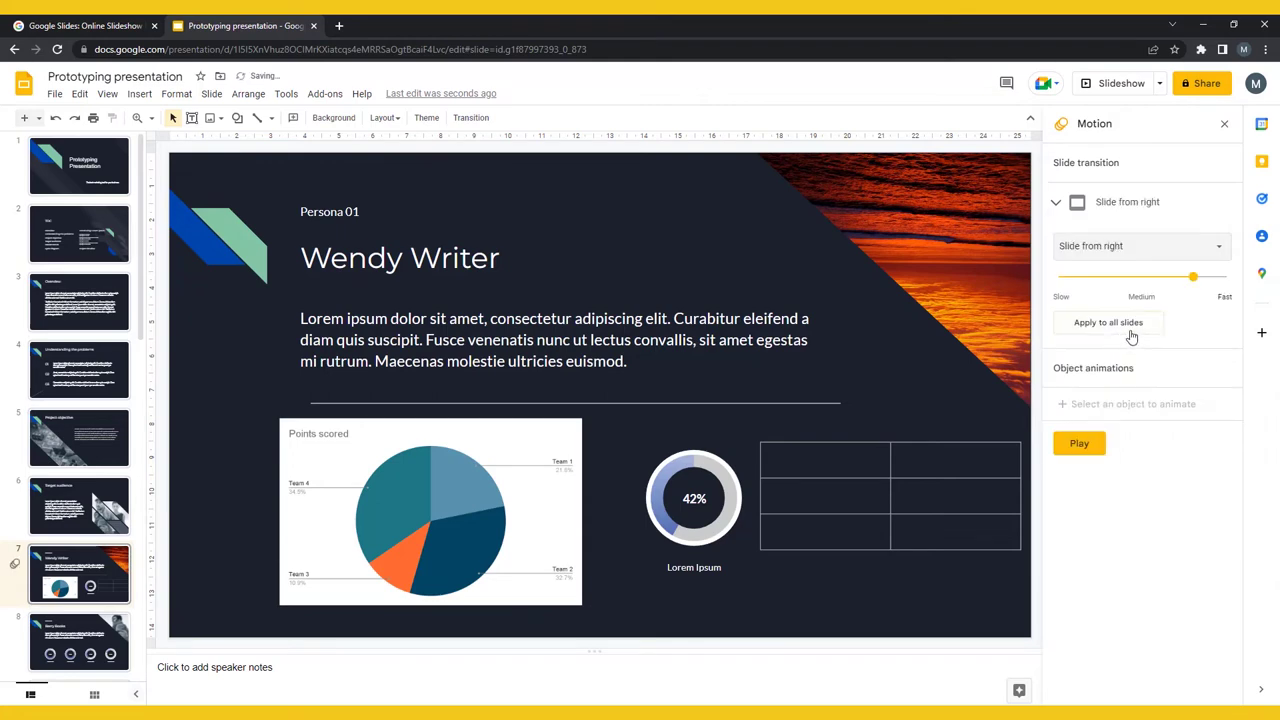
pyautogui.click(1176, 278)
pyautogui.click(1132, 329)
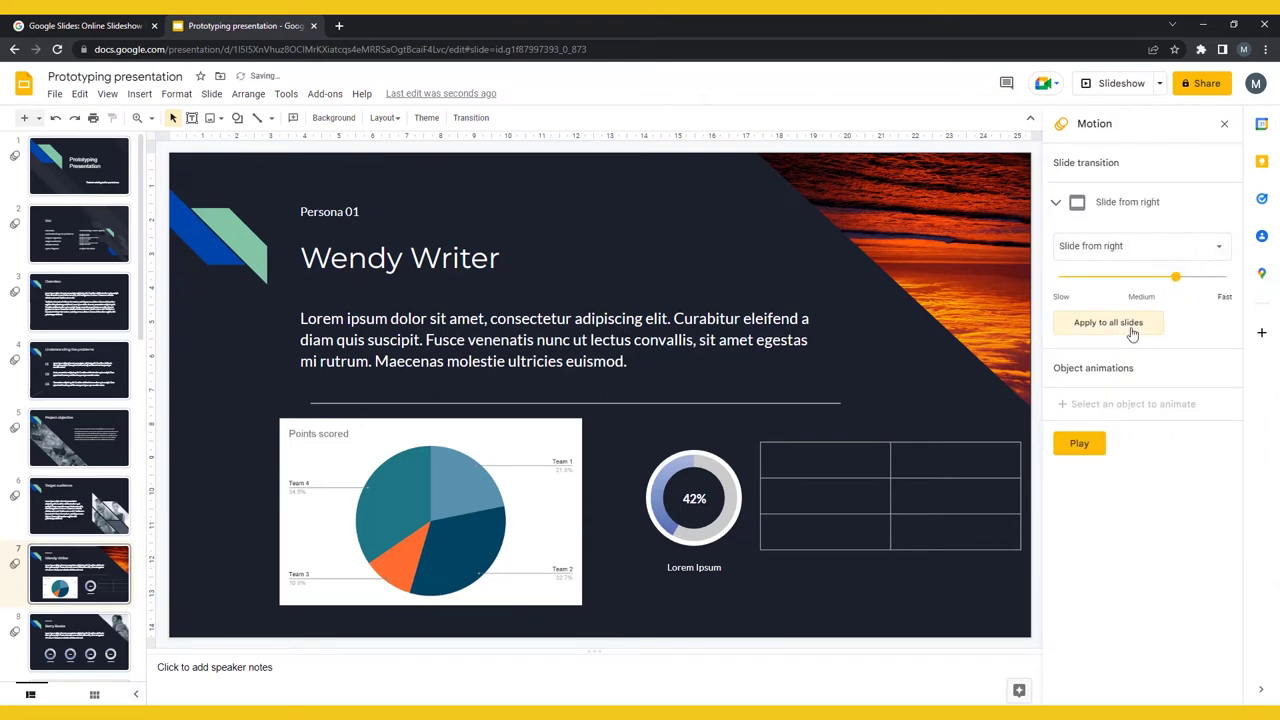
pyautogui.click(1074, 444)
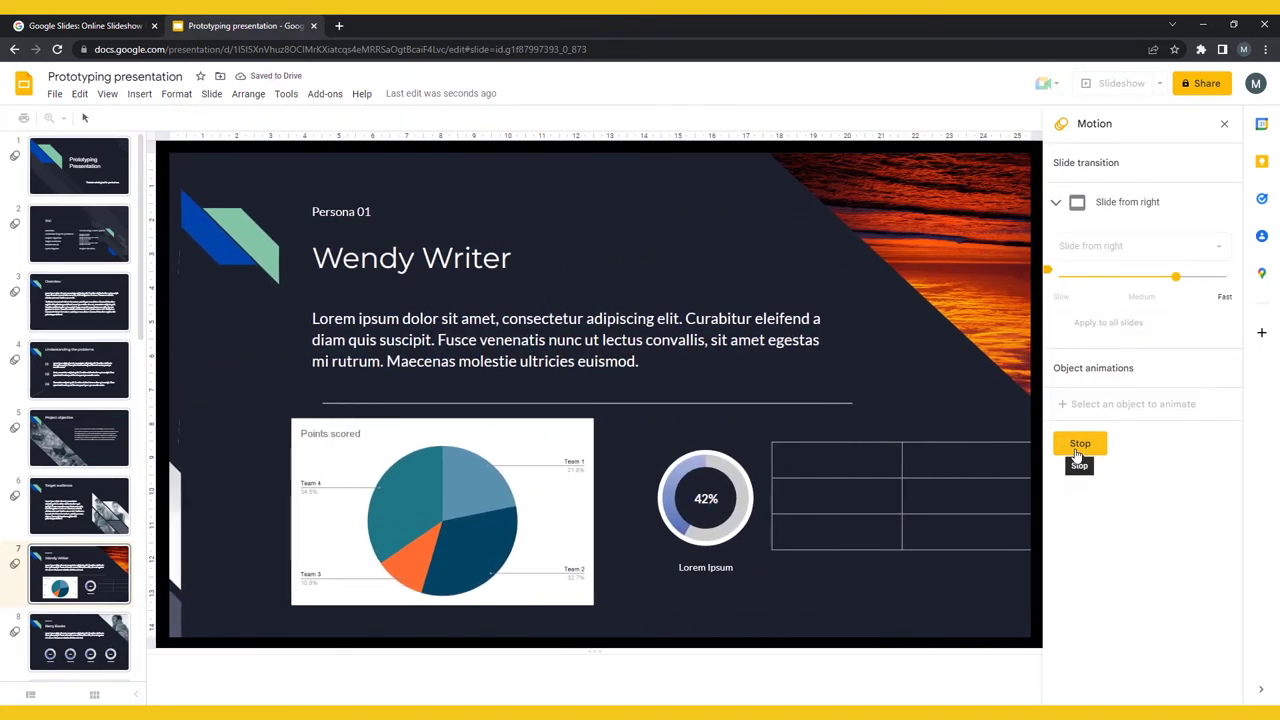
pyautogui.click(1077, 446)
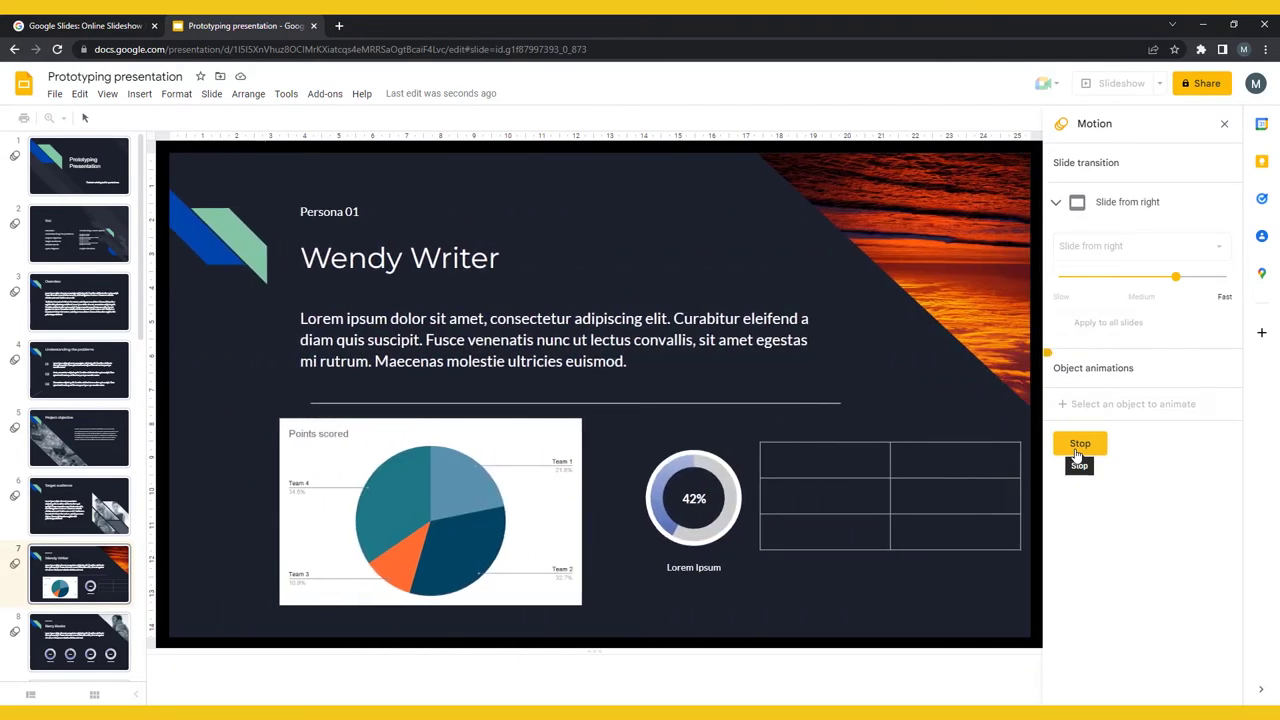
# - Add a Fly in from top animation, started on click, to the Points scored pie chart and preview the slide's animations
pyautogui.click(534, 481)
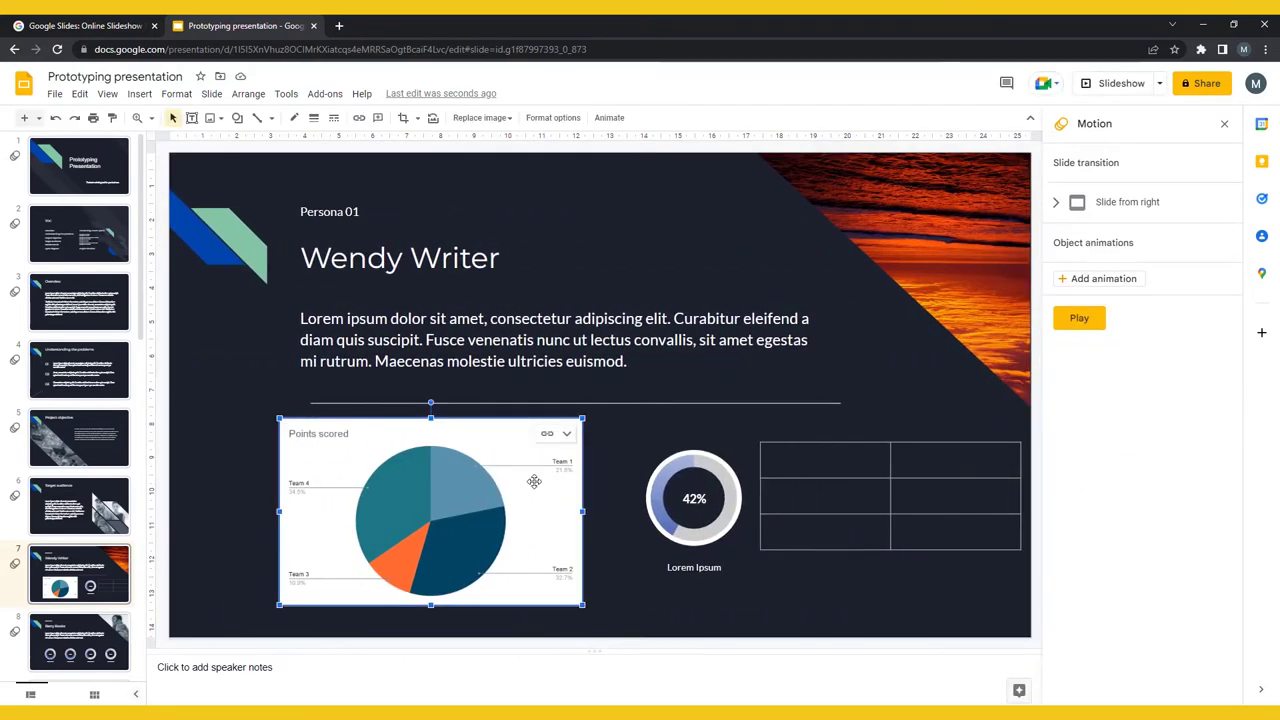
pyautogui.click(609, 117)
pyautogui.click(1120, 322)
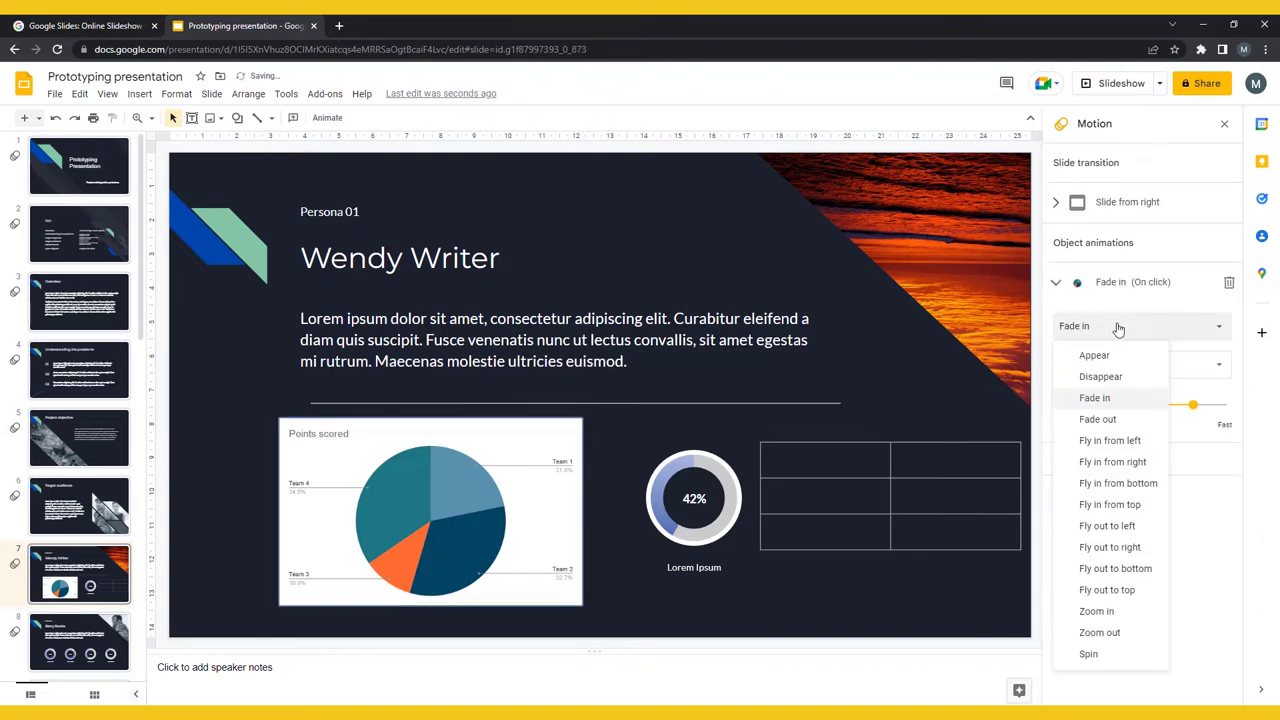
pyautogui.click(1122, 504)
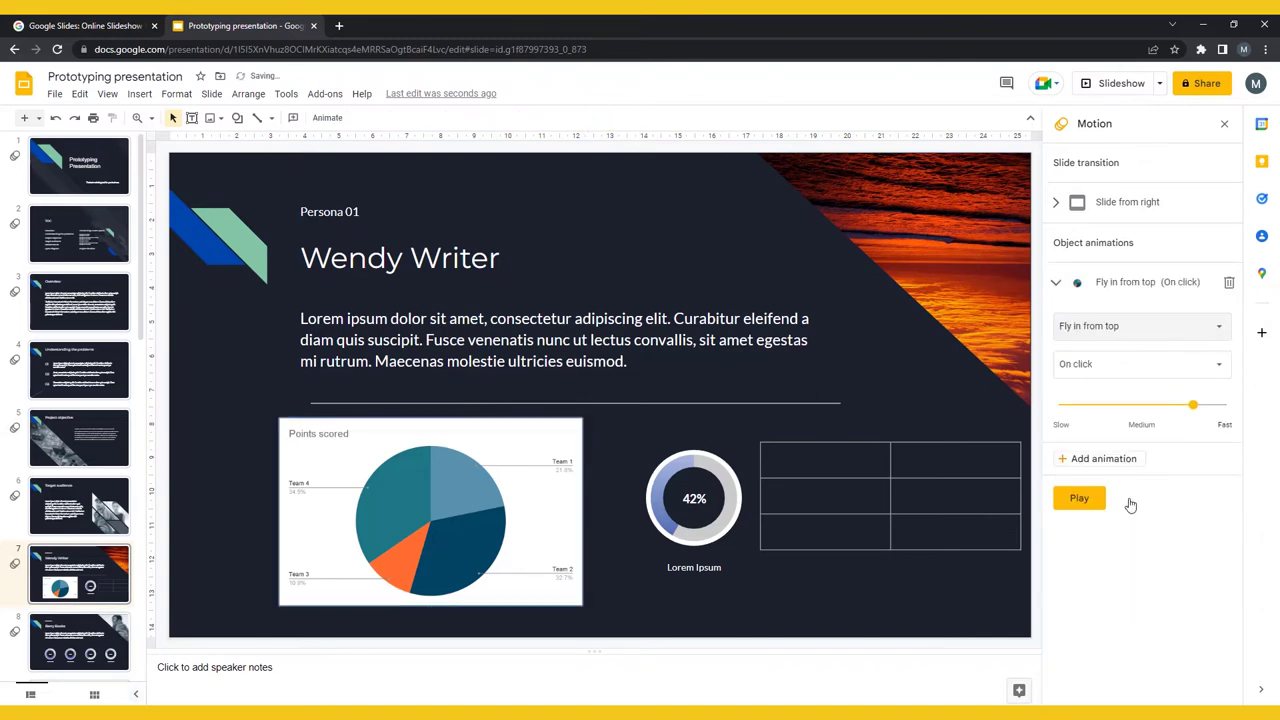
pyautogui.click(1114, 374)
pyautogui.click(1098, 394)
pyautogui.click(1078, 499)
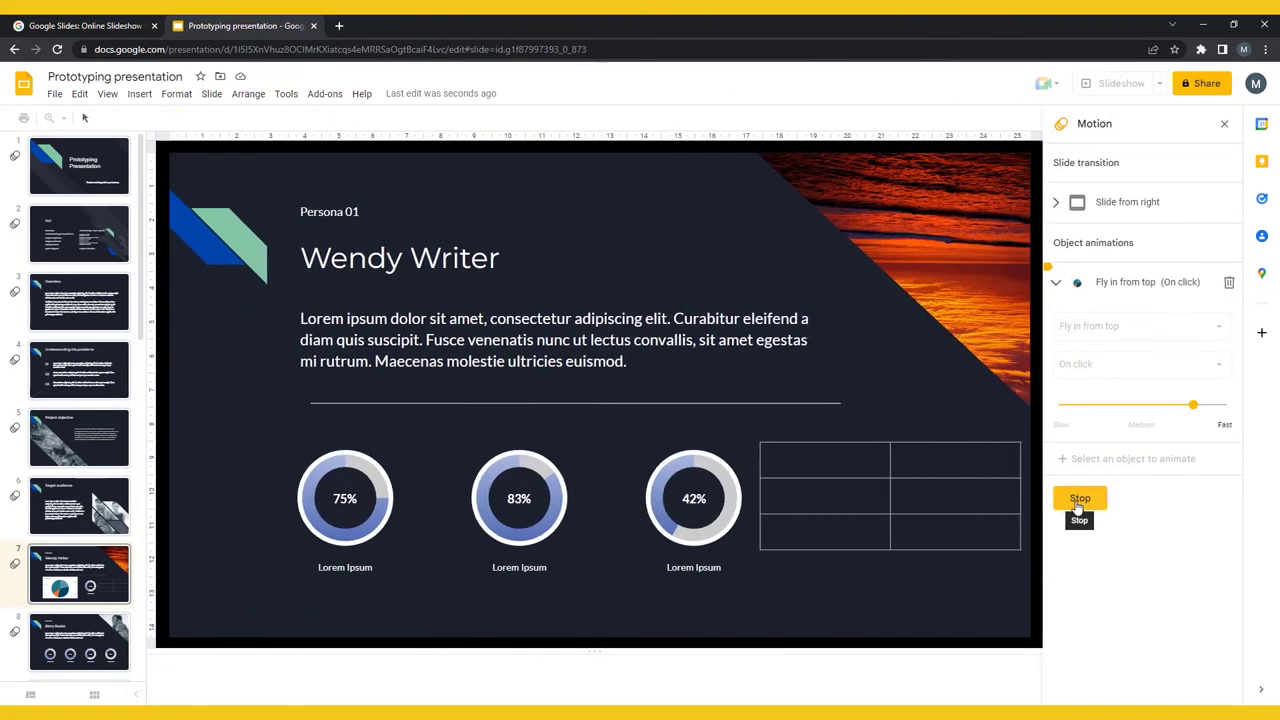
pyautogui.press('Return')
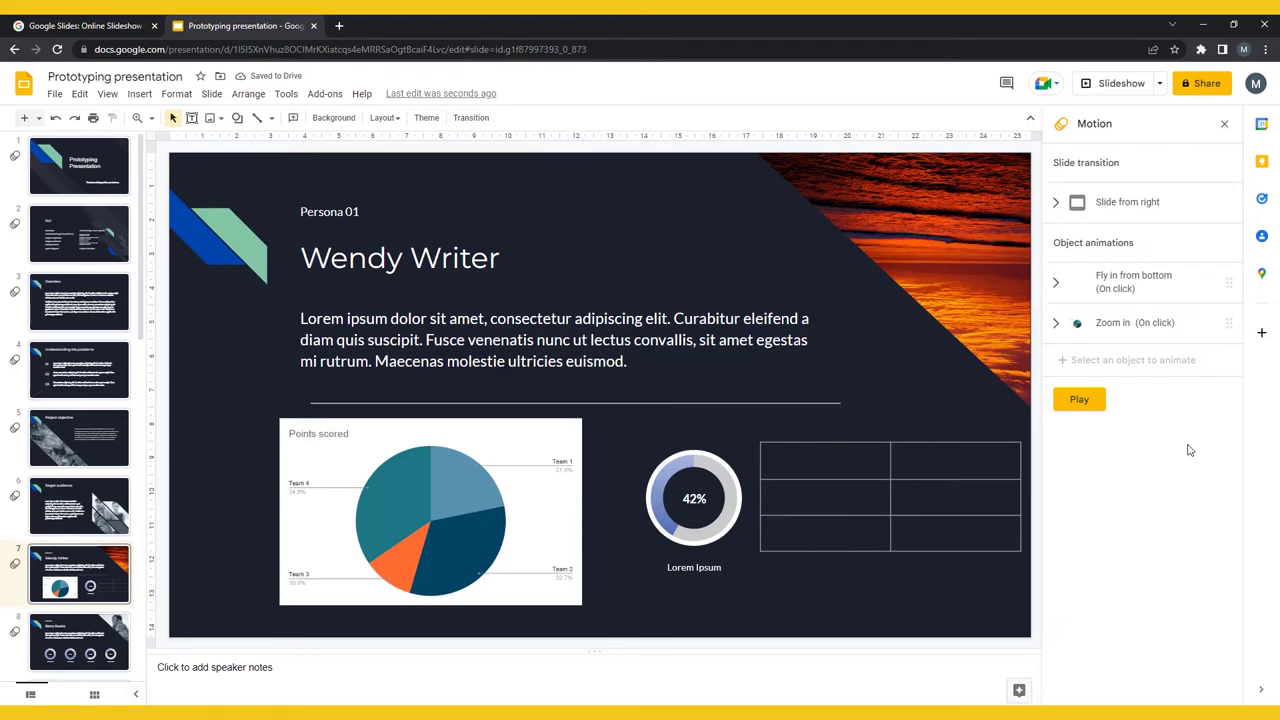
pyautogui.click(1080, 398)
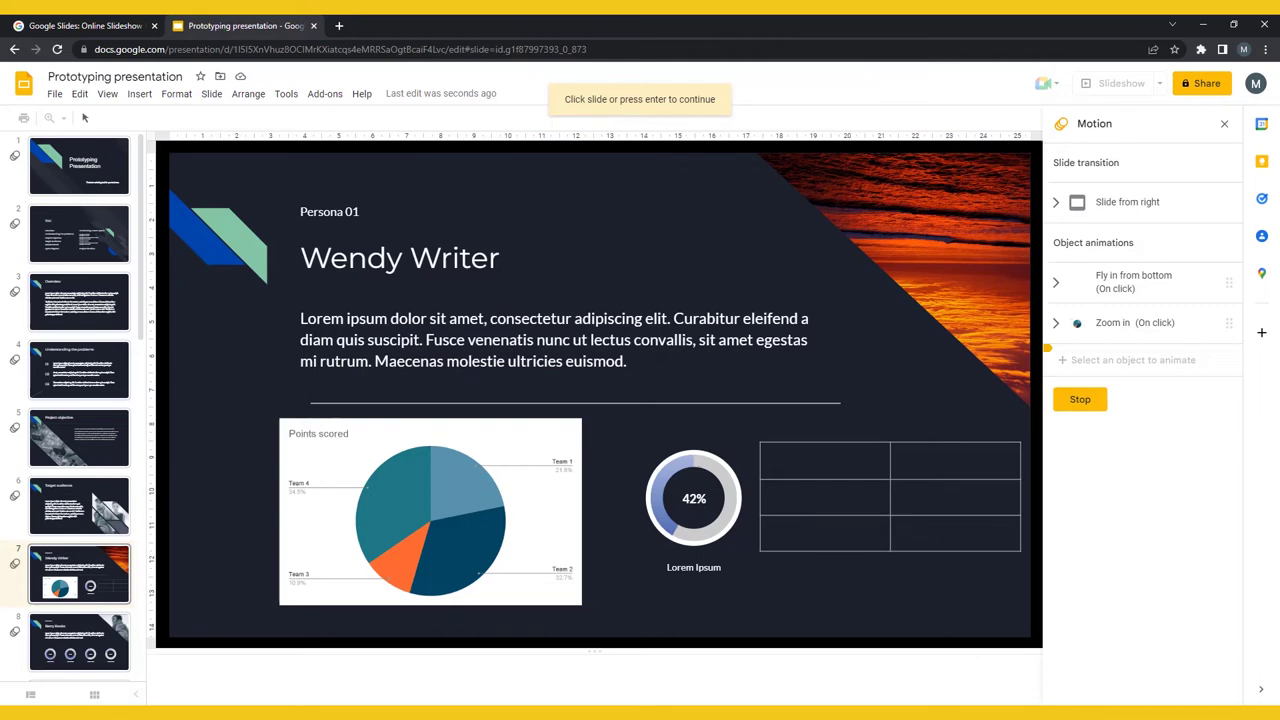
# - Try the text "Add notes" in slide 7's speaker notes and undo it
pyautogui.click(623, 673)
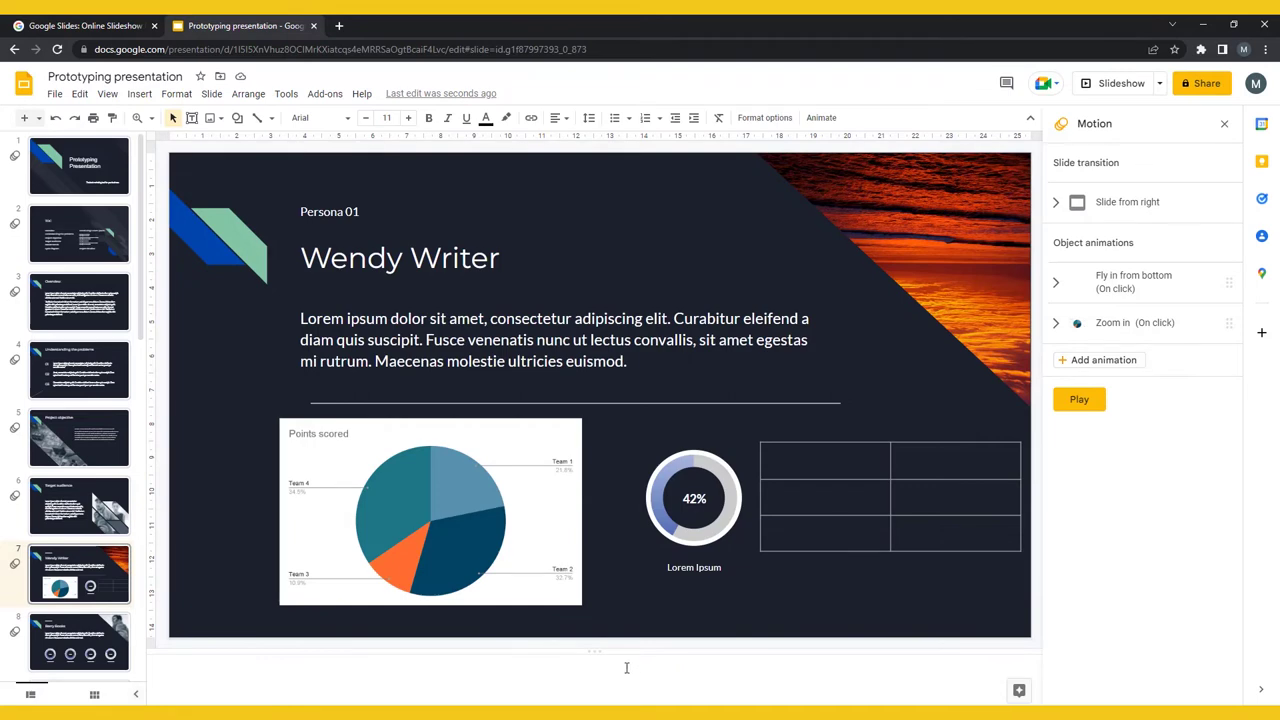
pyautogui.write('Add n')
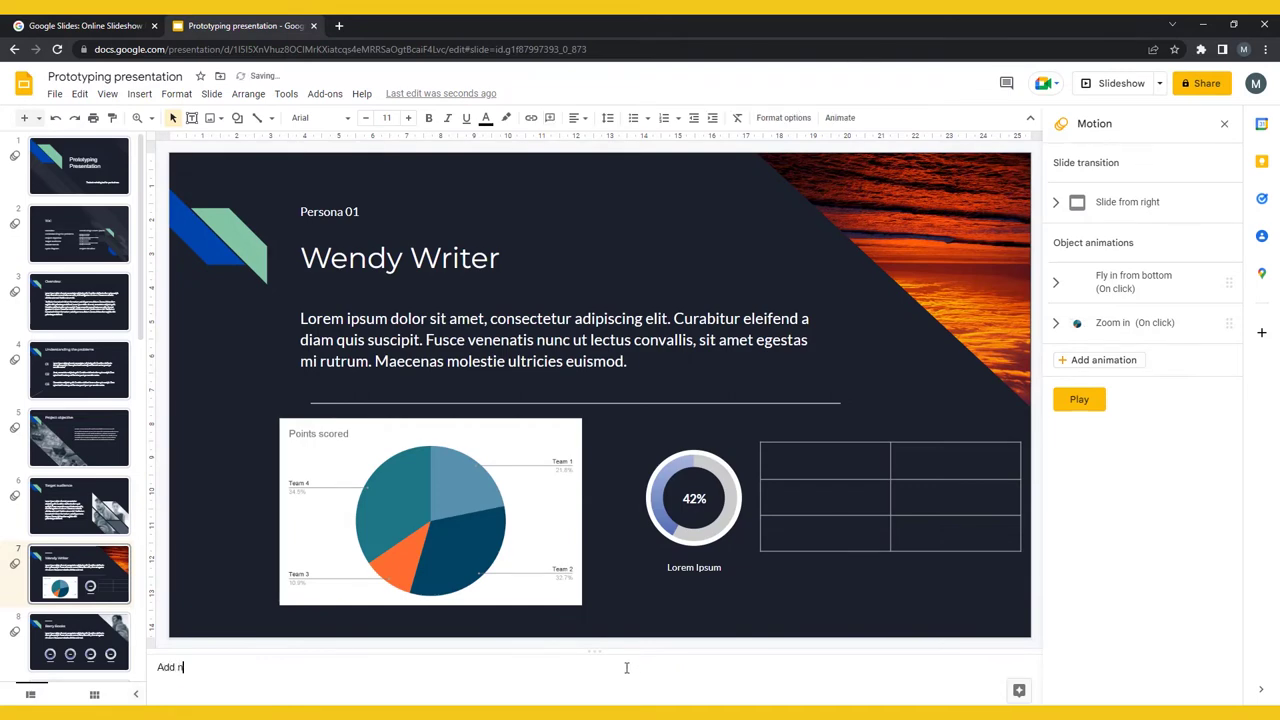
pyautogui.write('otes')
pyautogui.hotkey('ctrl', 'z')
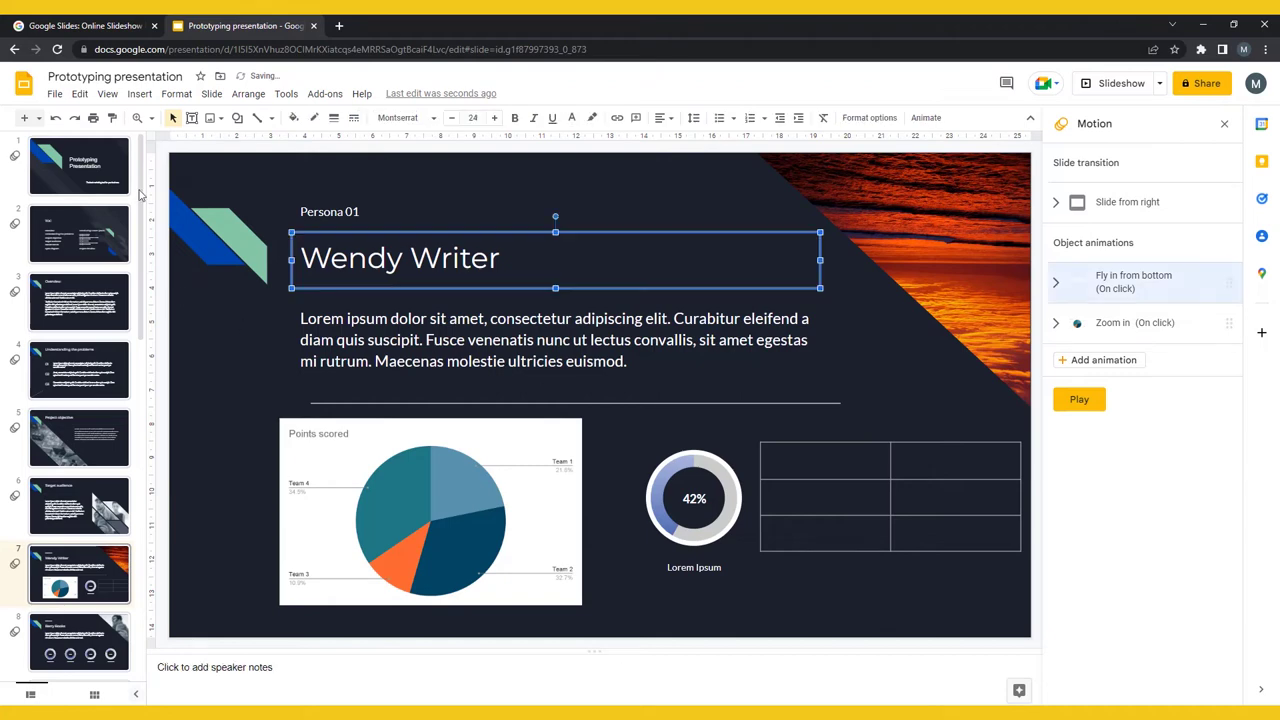
# - Check the display option for speaker notes and enter "Add notes" as slide 7's speaker notes
pyautogui.click(108, 93)
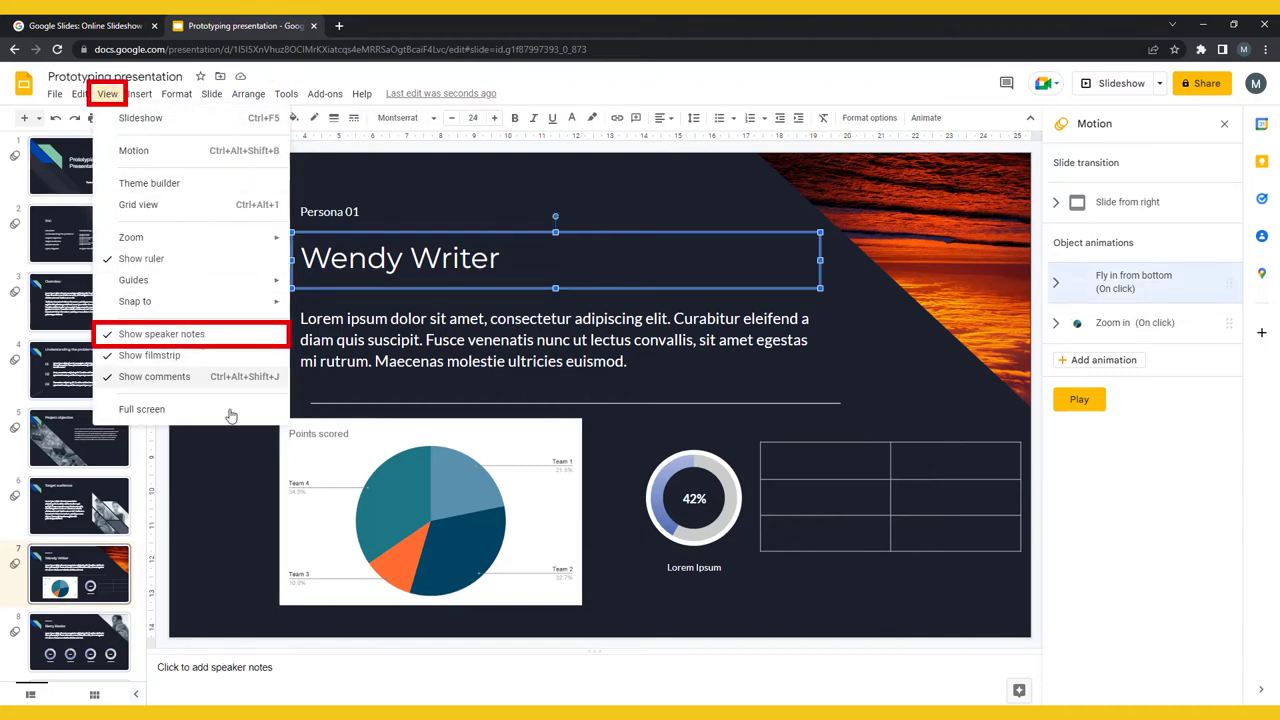
pyautogui.click(270, 672)
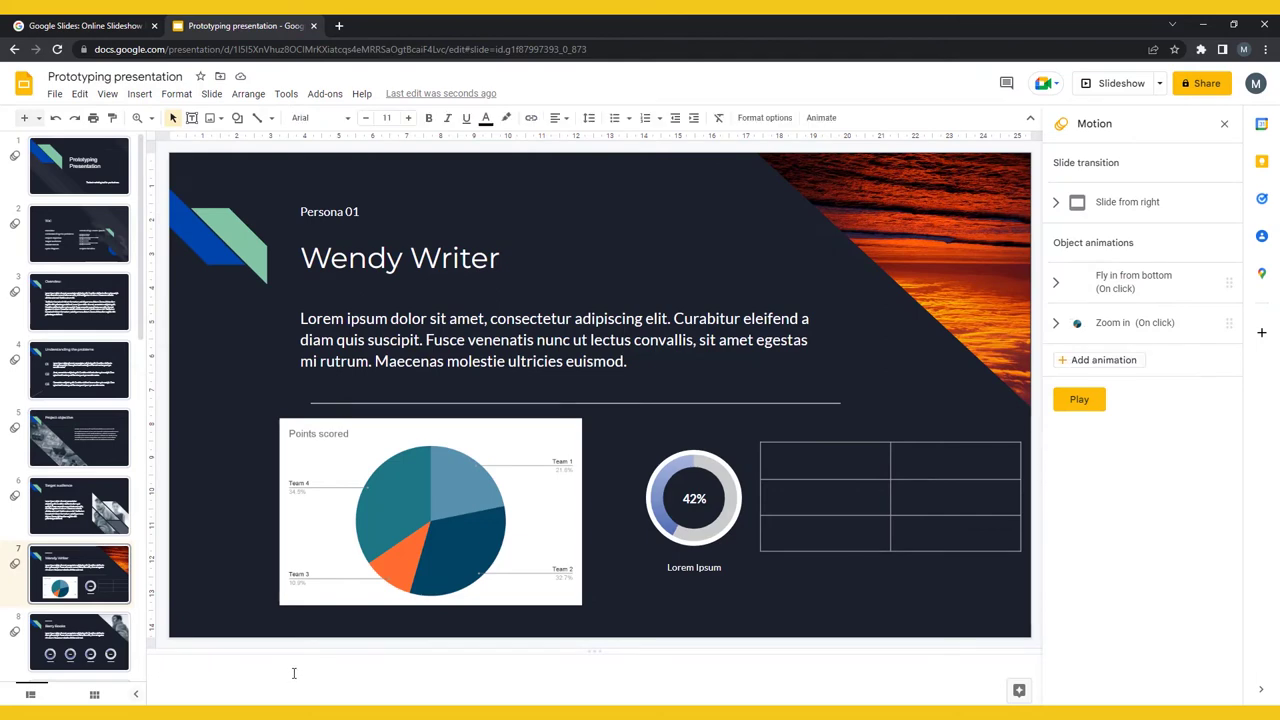
pyautogui.write('Add notes')
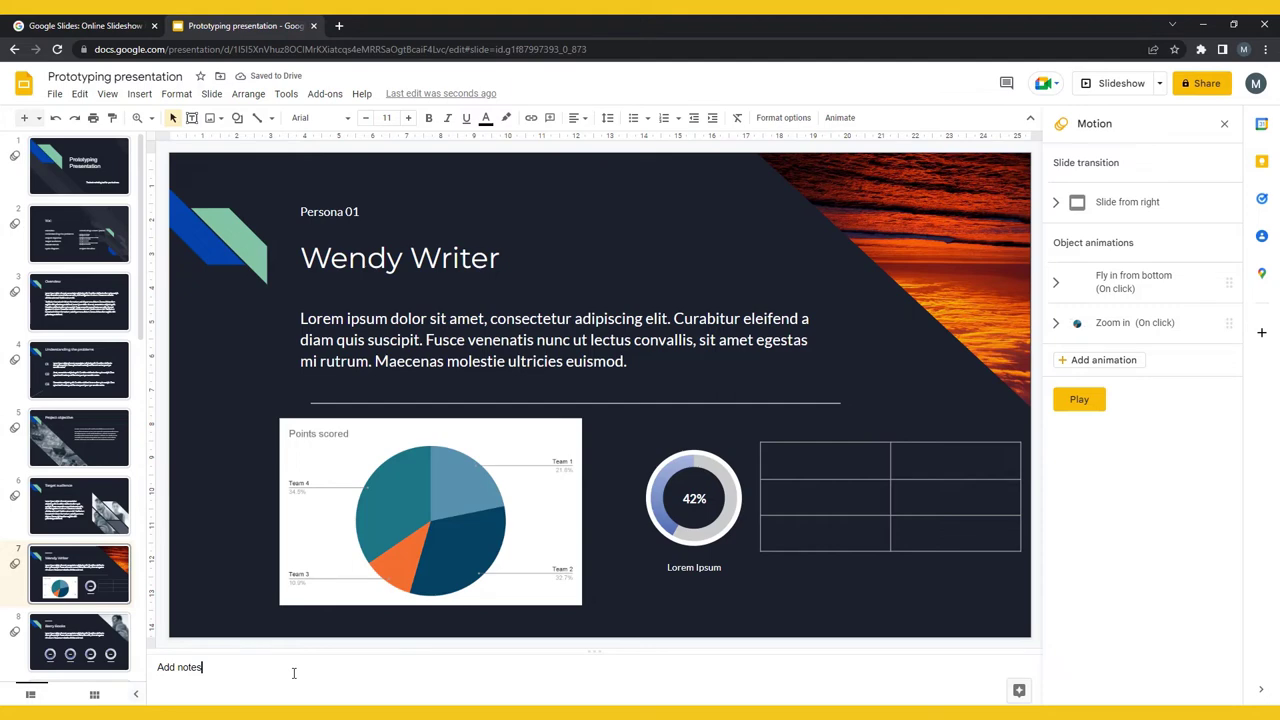
# - Run the slideshow from slide 7 and exit it, and start presenting slide 4 in presenter view
pyautogui.hotkey('ctrl', 'alt', 'shift', 'b')
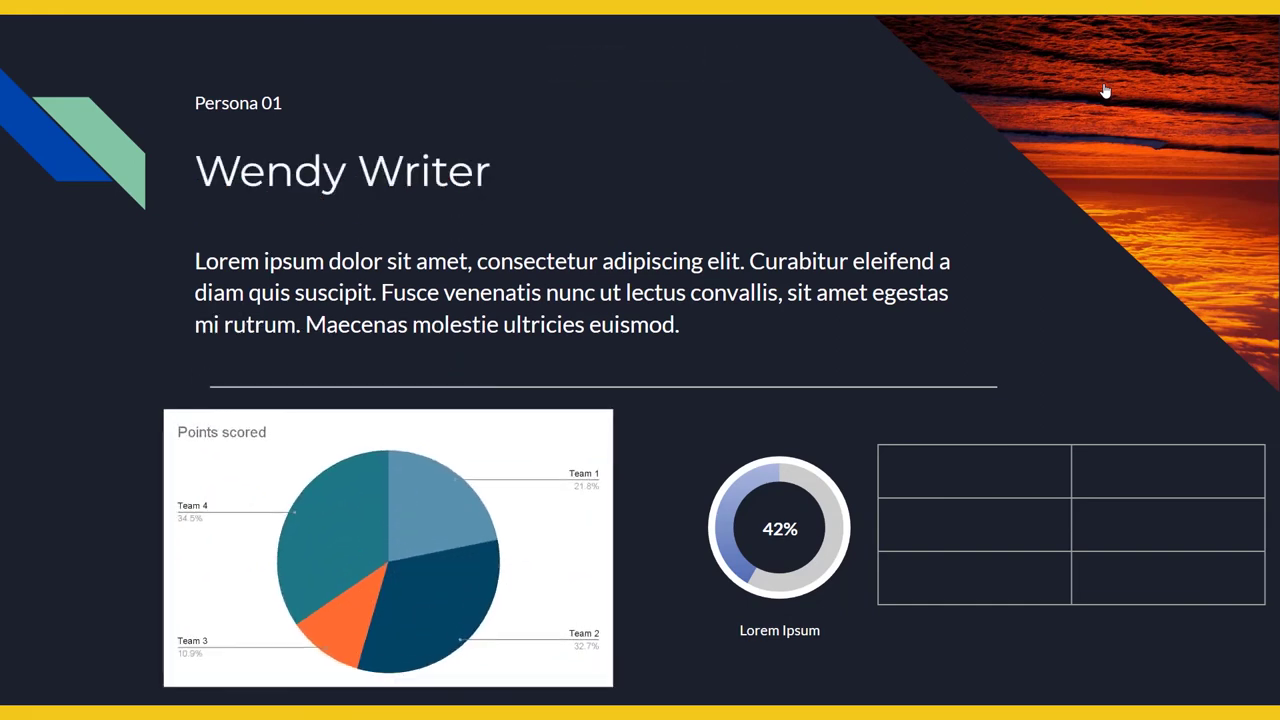
pyautogui.press('Escape')
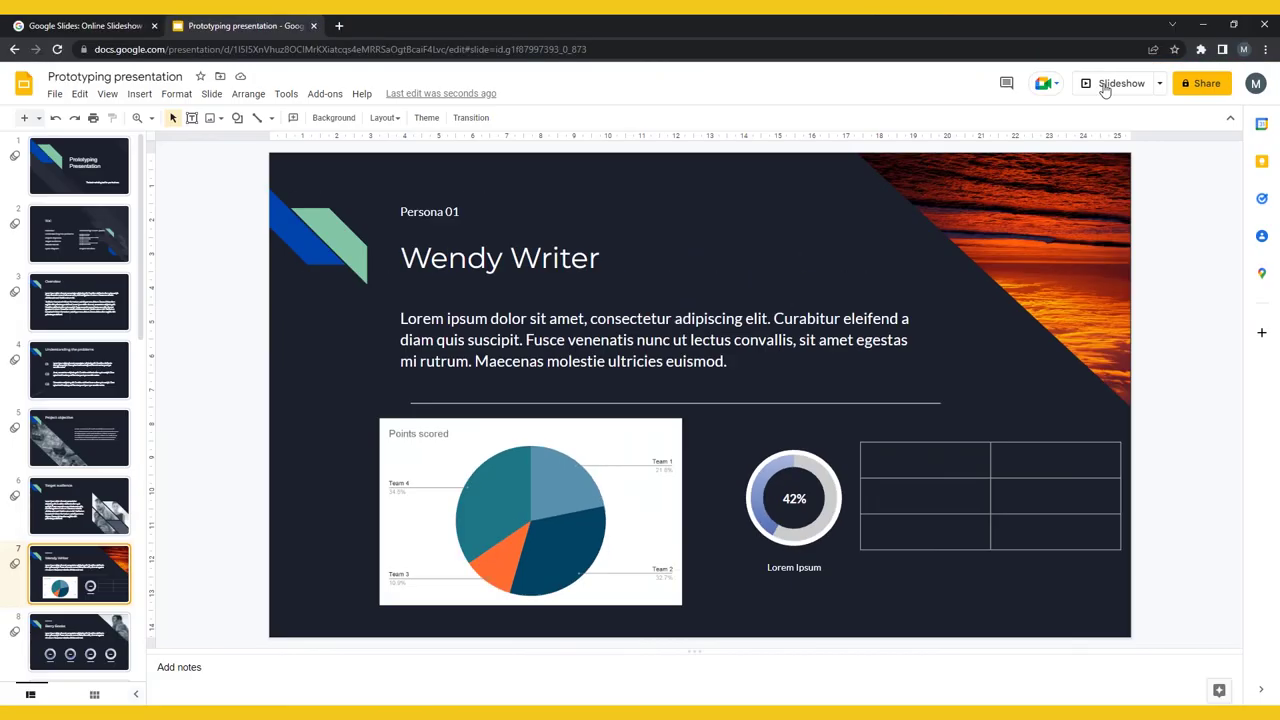
pyautogui.click(1166, 86)
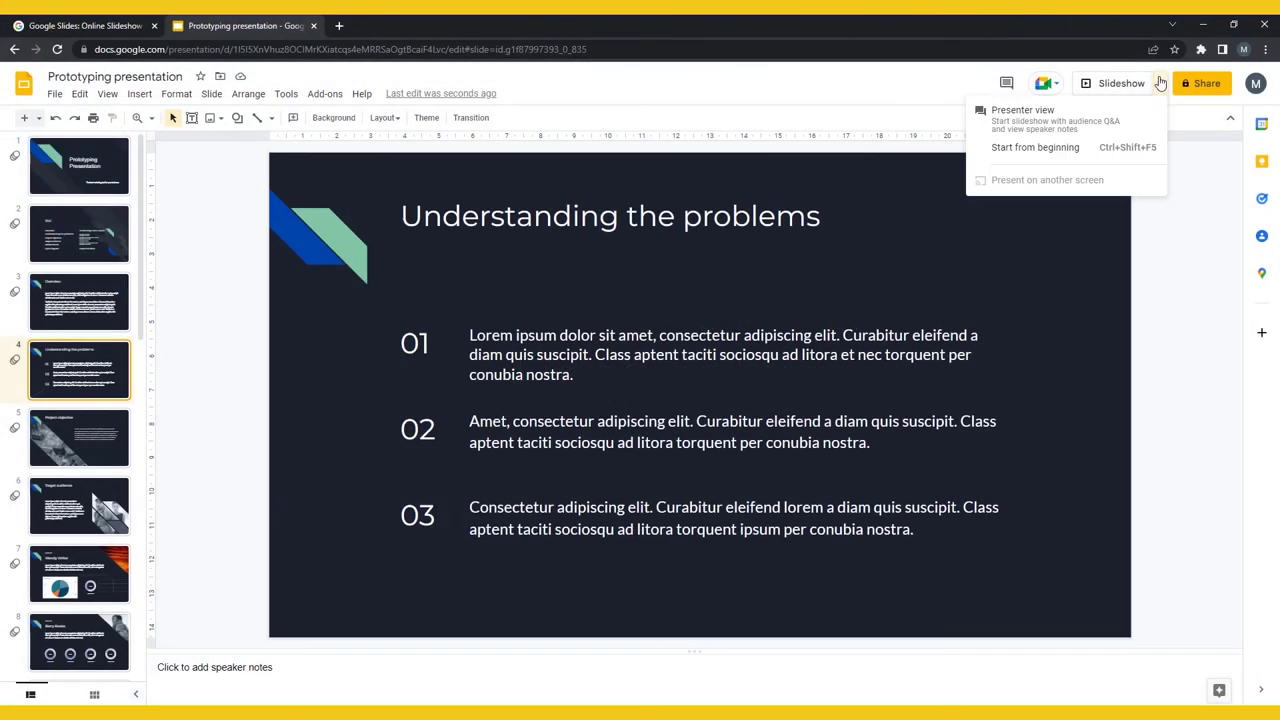
pyautogui.click(1104, 130)
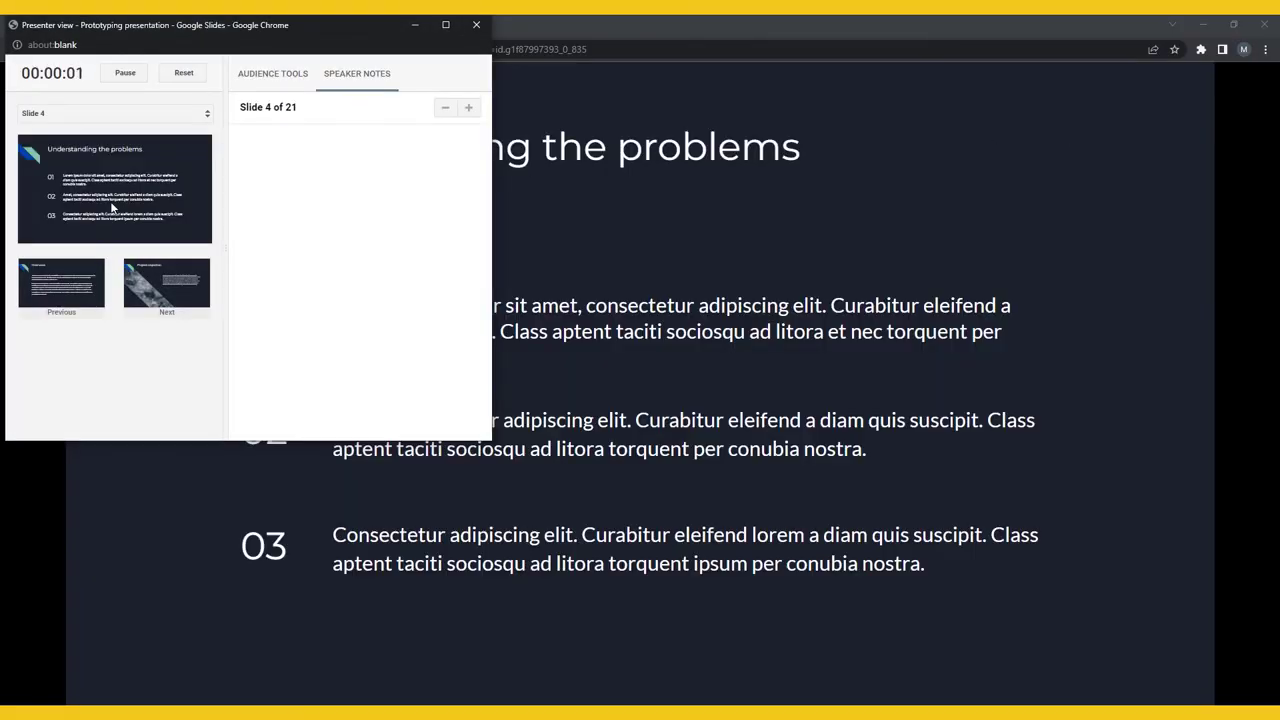
# - Go back through the presentation to slide 1 and move the presenter view window off the slide's left side
pyautogui.click(67, 291)
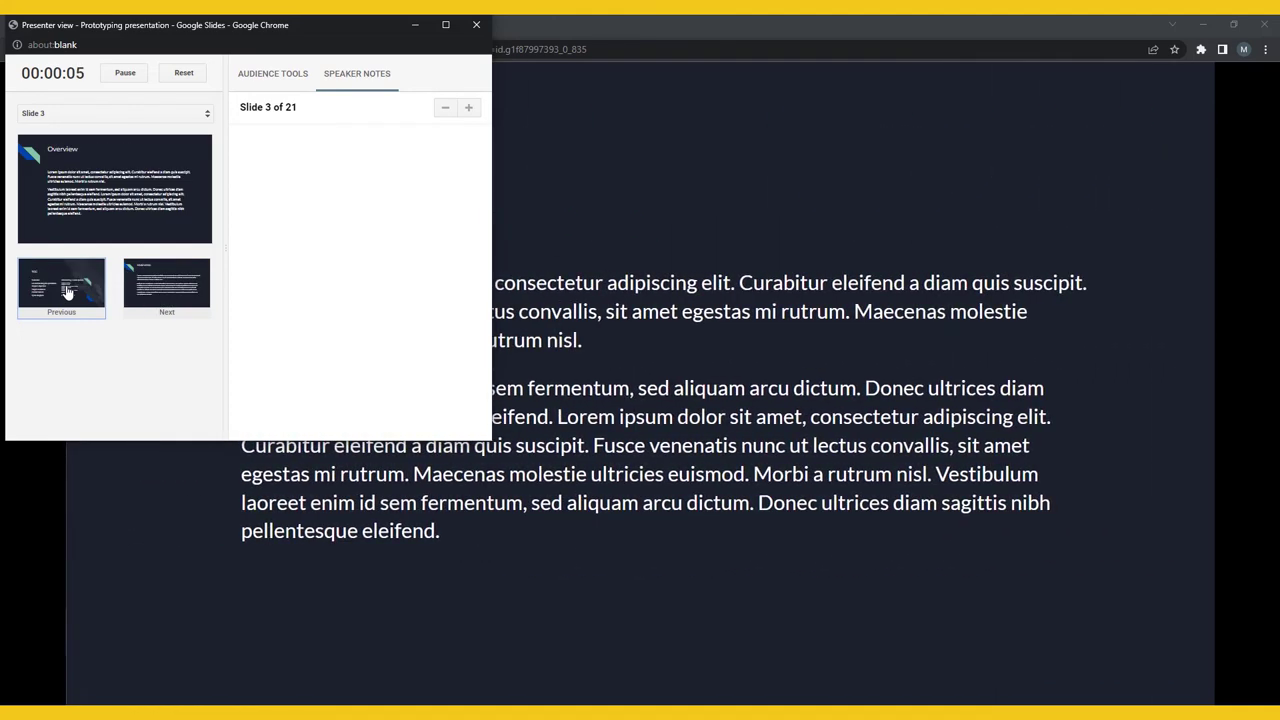
pyautogui.click(67, 291)
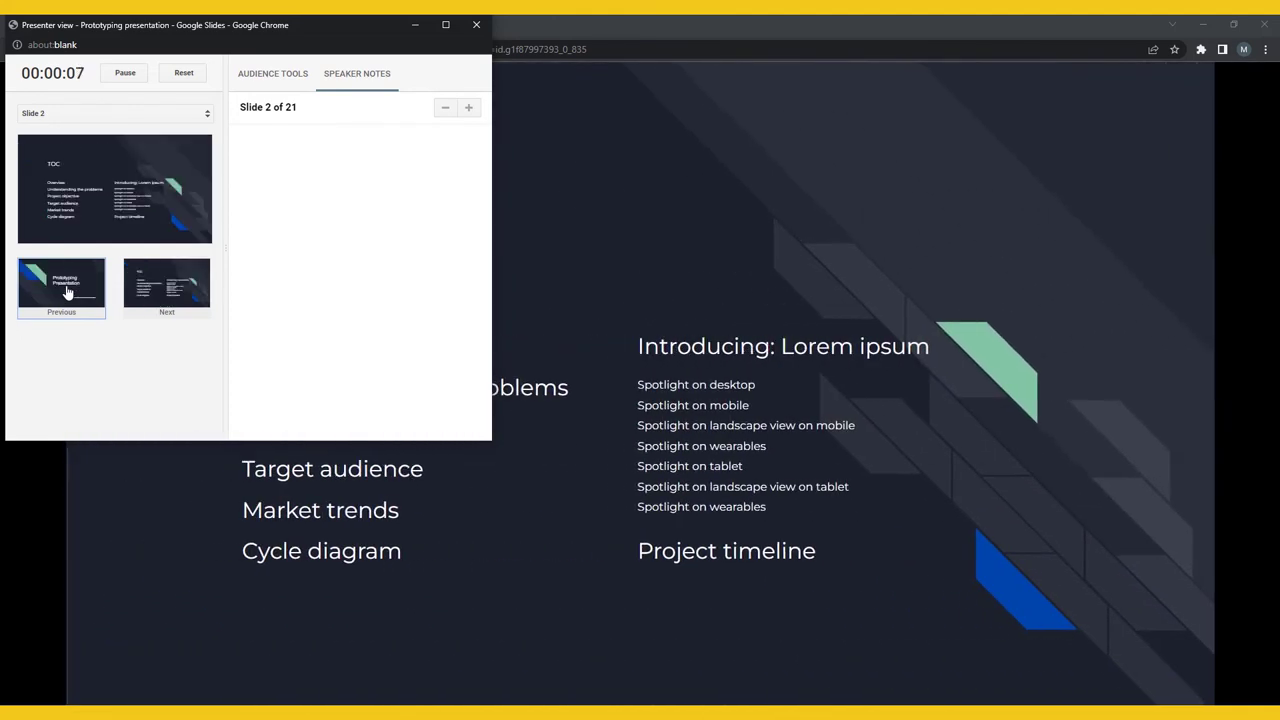
pyautogui.press('Left')
pyautogui.moveTo(257, 28); pyautogui.dragTo(1005, 42)
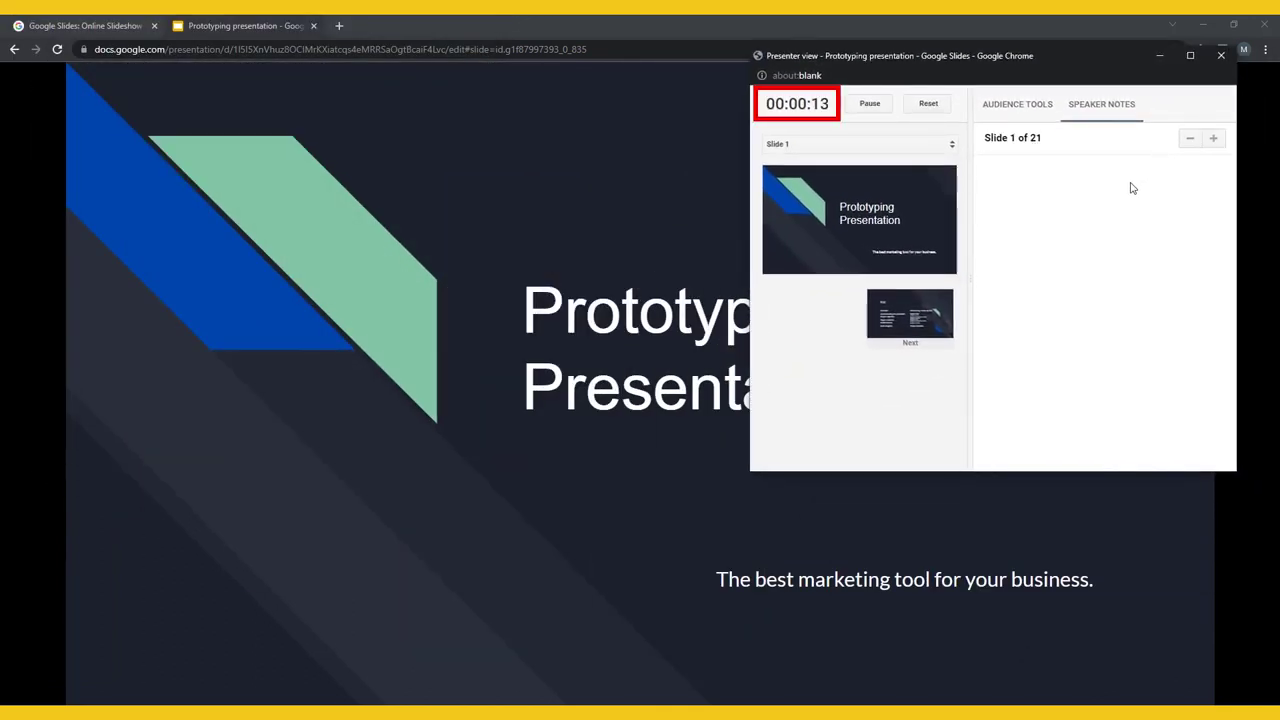
# - Jump to slide 7, Wendy Writer, in presenter view and highlight its speaker notes while reading them
pyautogui.click(920, 148)
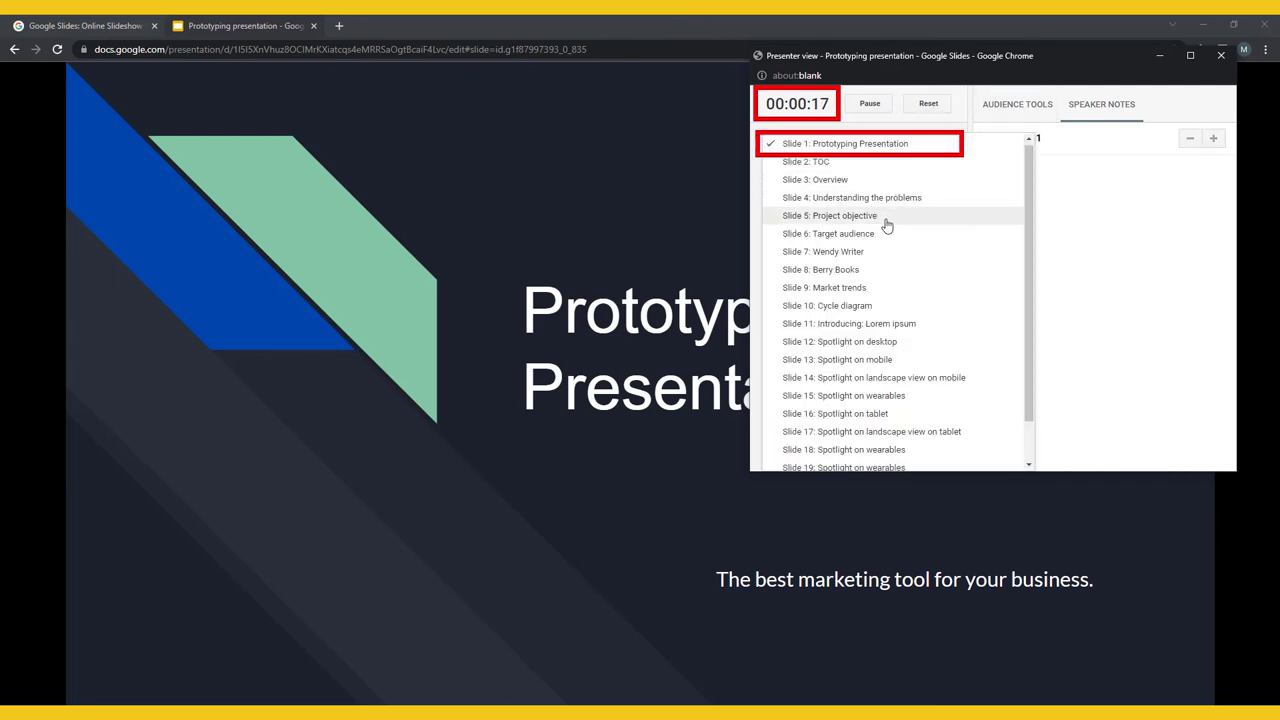
pyautogui.click(886, 251)
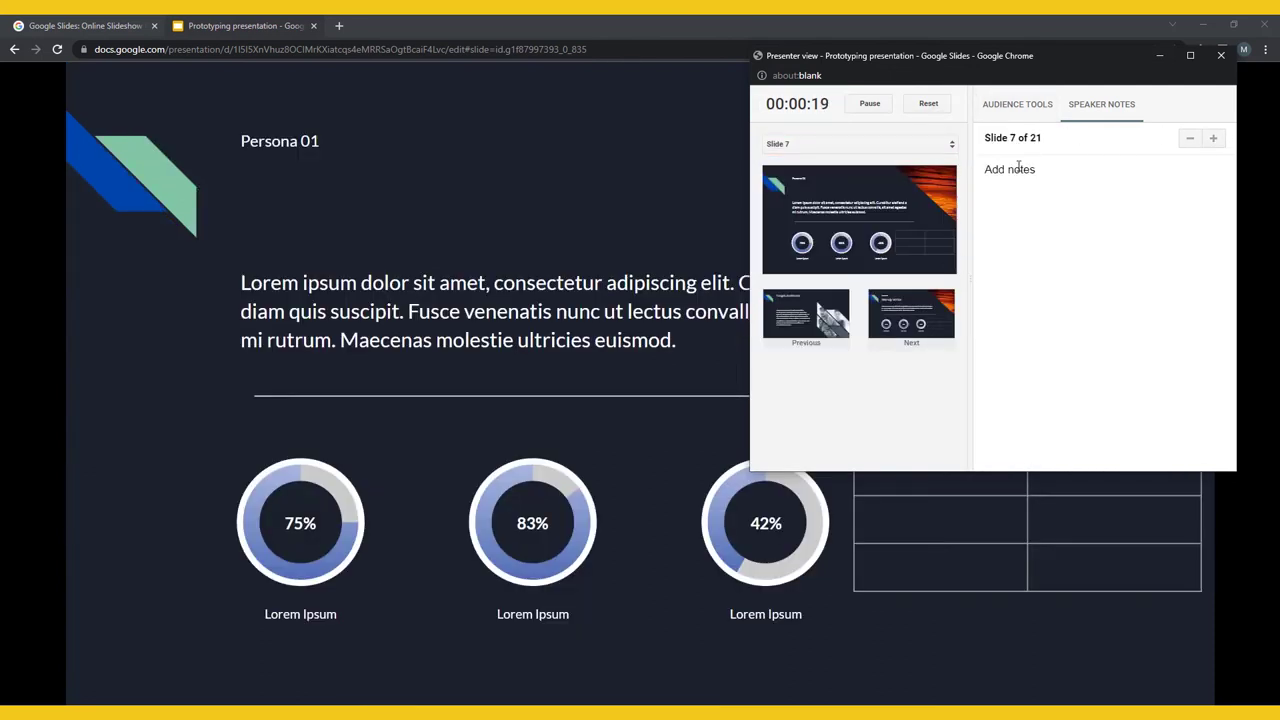
pyautogui.moveTo(1048, 172); pyautogui.dragTo(975, 174)
pyautogui.click(1043, 204)
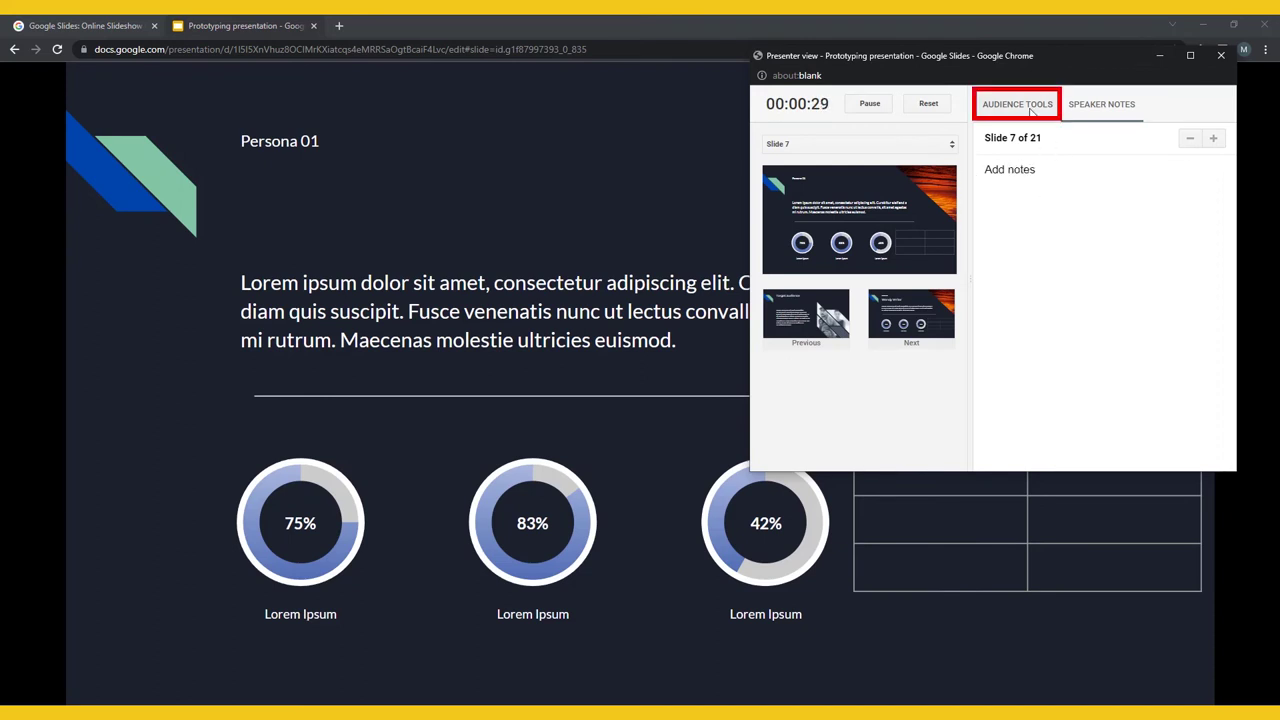
# - Start a new audience question session, move presenter view clear of the question link on the slide, and close presenter view
pyautogui.click(1031, 111)
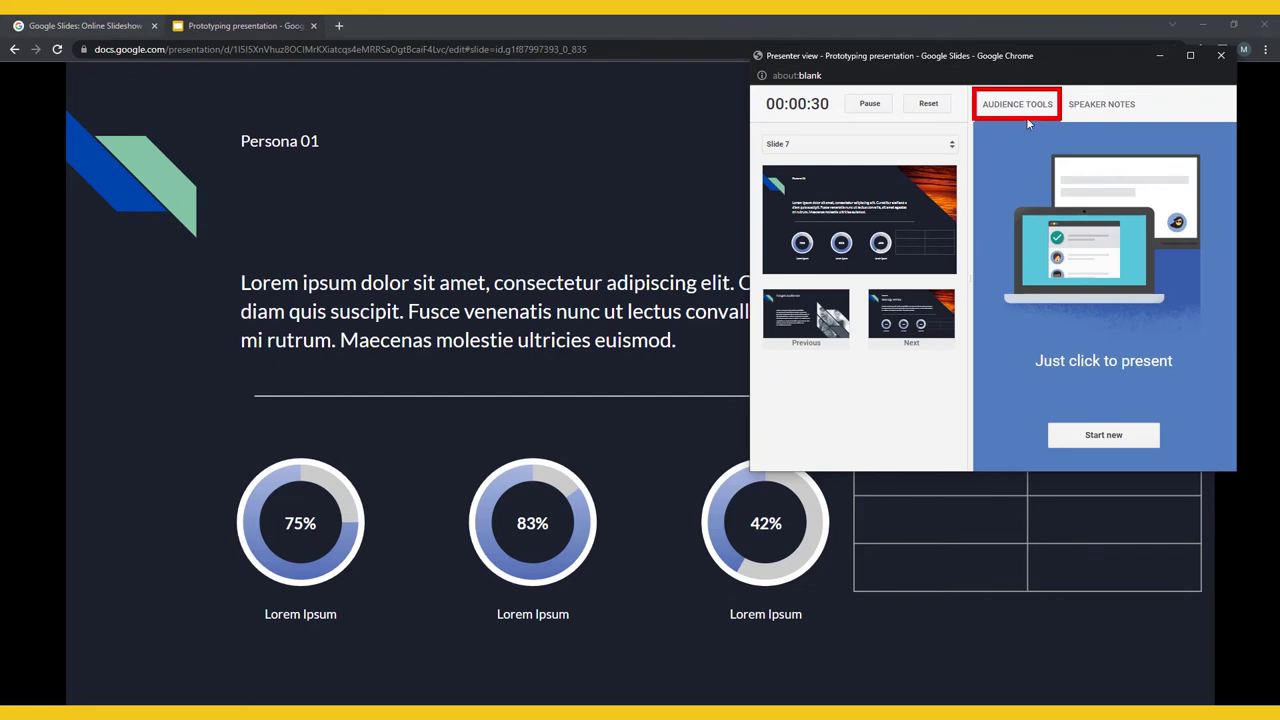
pyautogui.click(1093, 446)
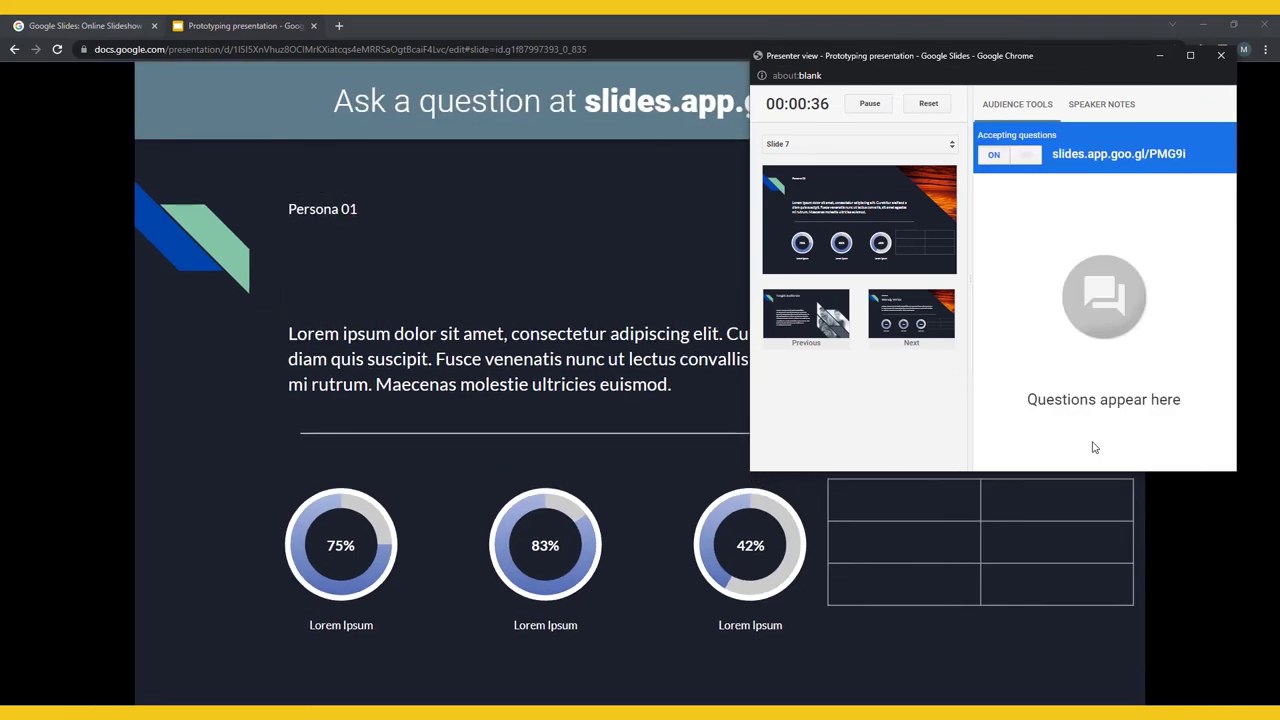
pyautogui.moveTo(1076, 57); pyautogui.dragTo(1046, 176)
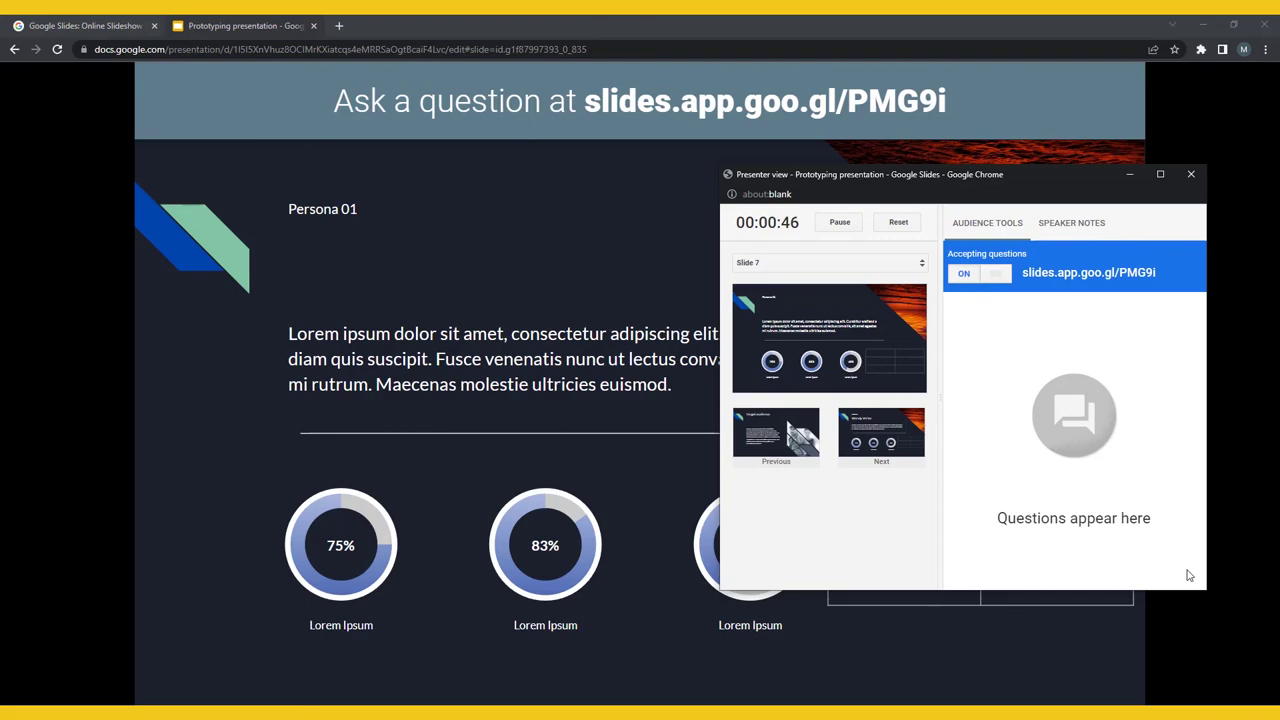
pyautogui.click(1192, 175)
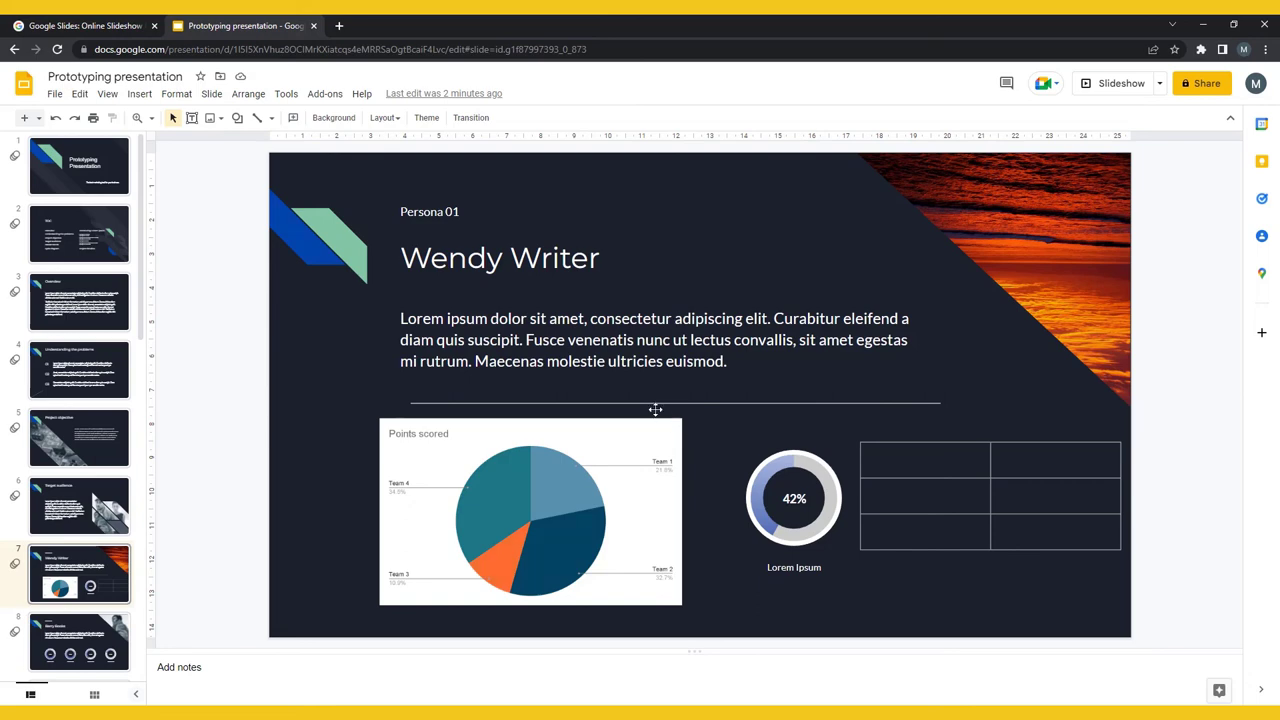
# - Review the file formats available for downloading the presentation, without downloading it
pyautogui.click(50, 93)
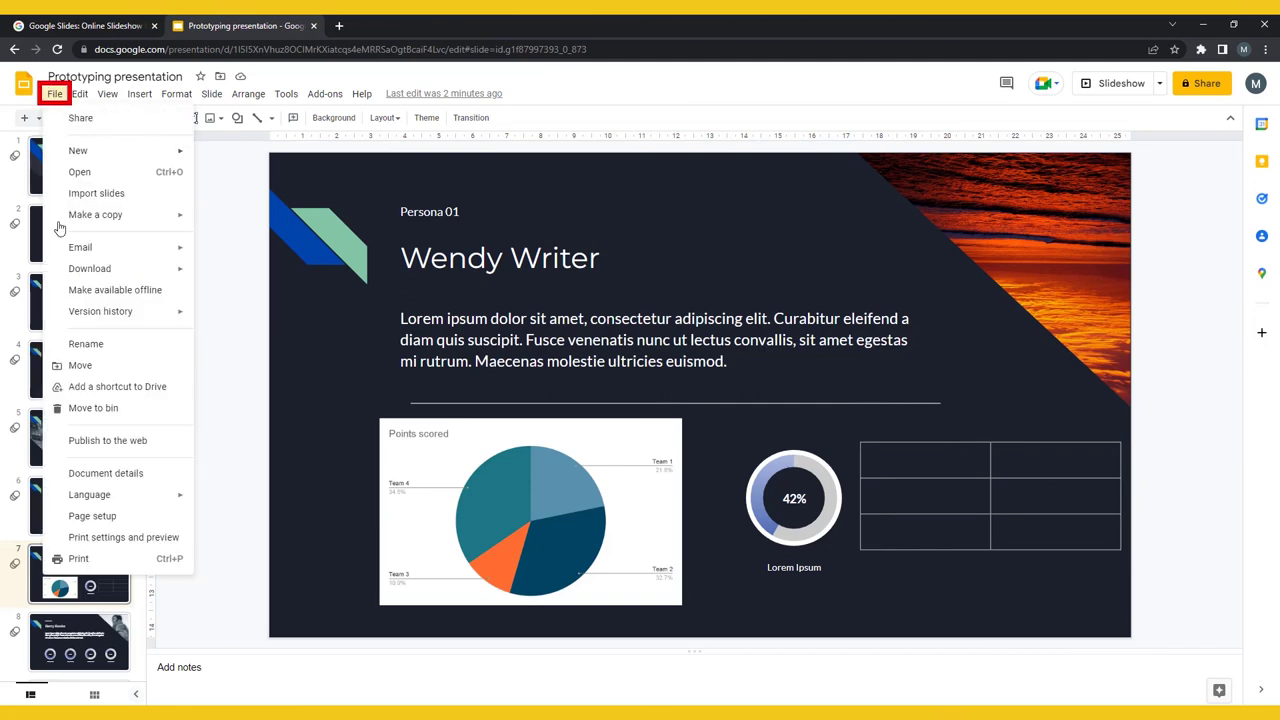
pyautogui.moveTo(122, 277)
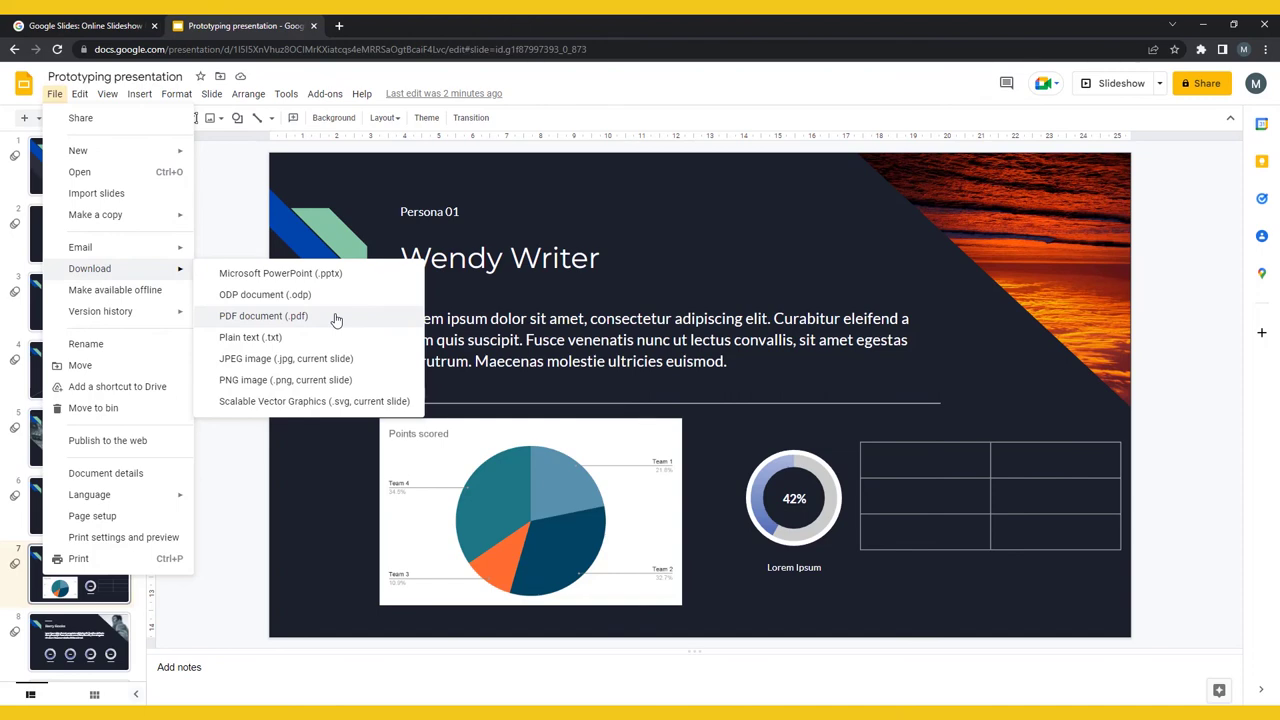
pyautogui.click(312, 430)
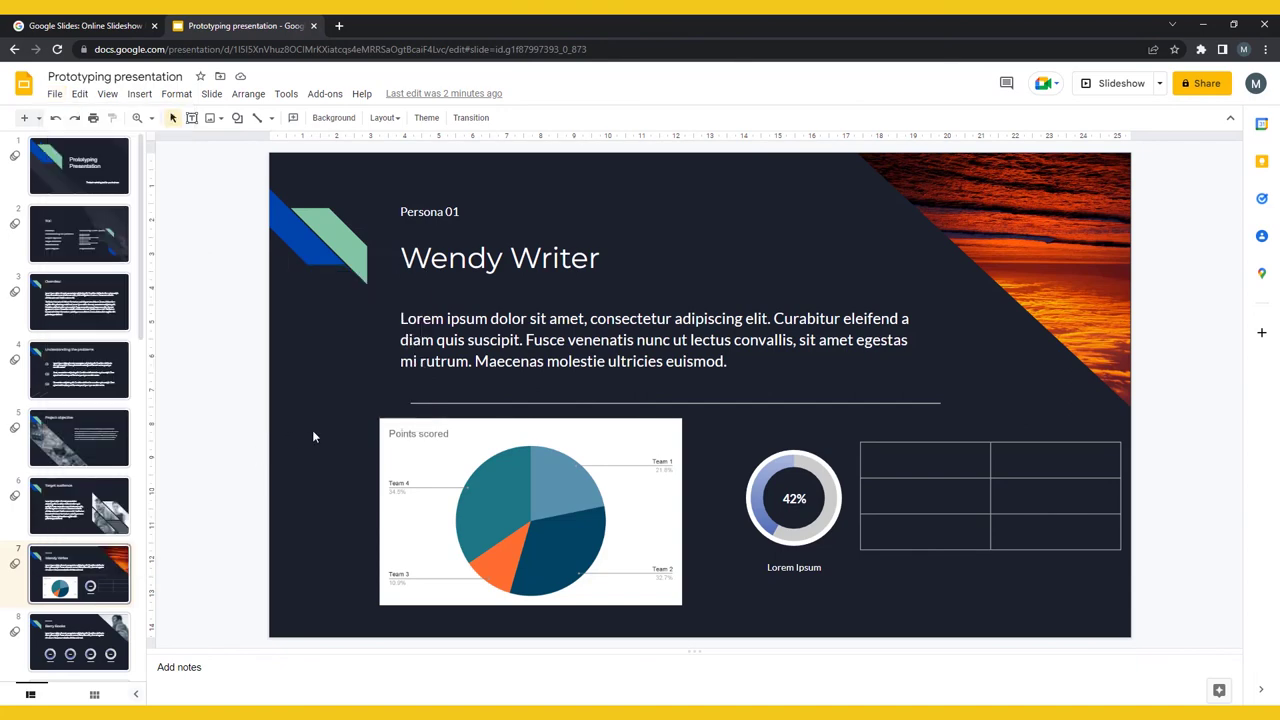
# - Open the presentation's sharing settings and dismiss the "Sharing is simpler" banner
pyautogui.click(1210, 87)
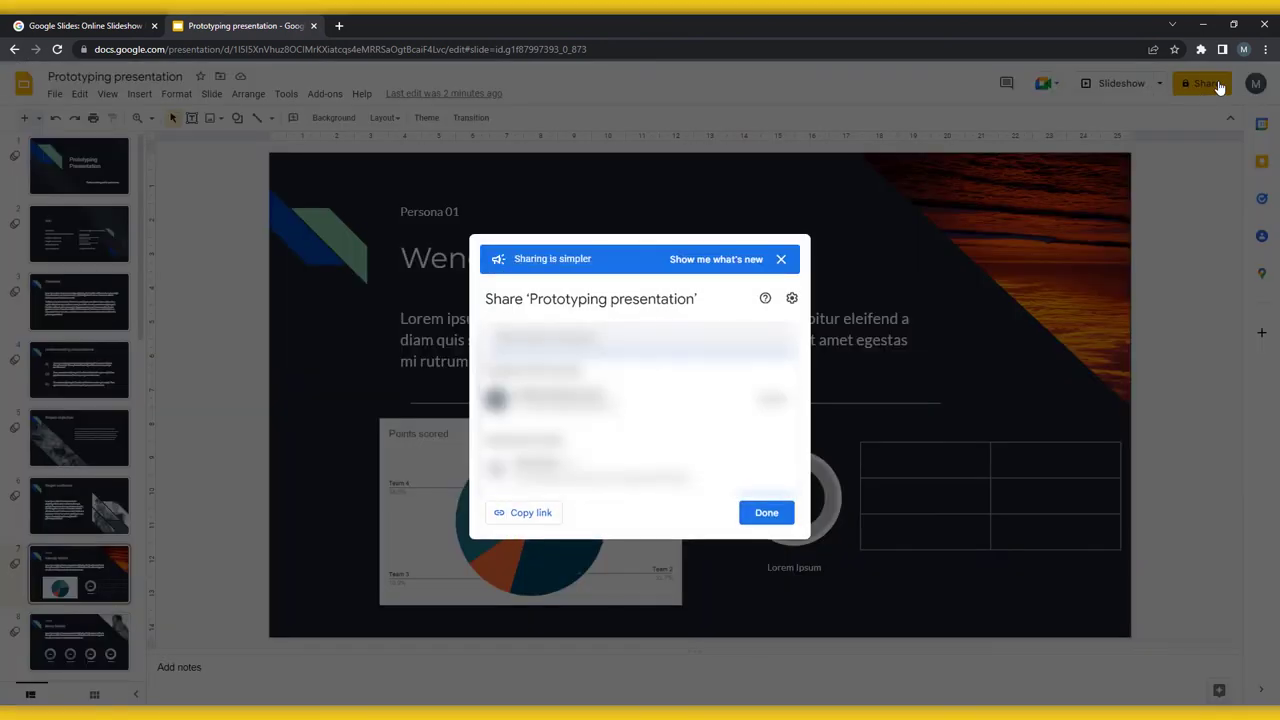
pyautogui.click(781, 260)
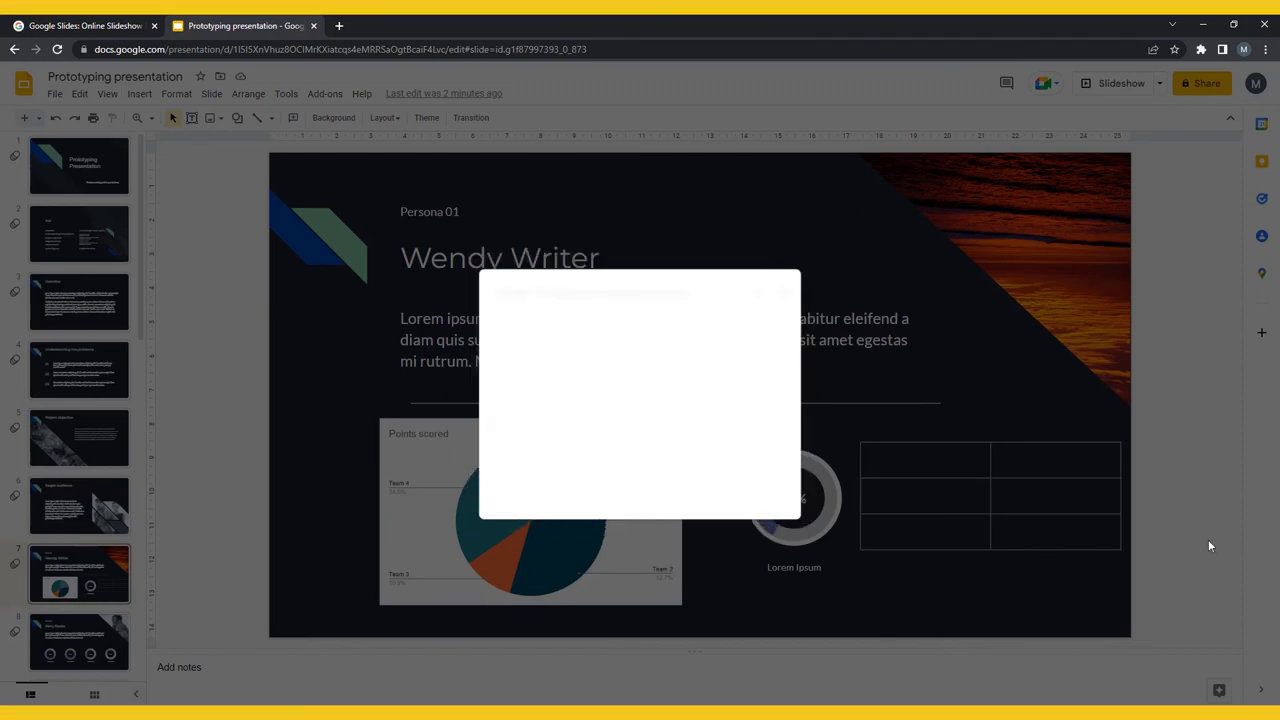